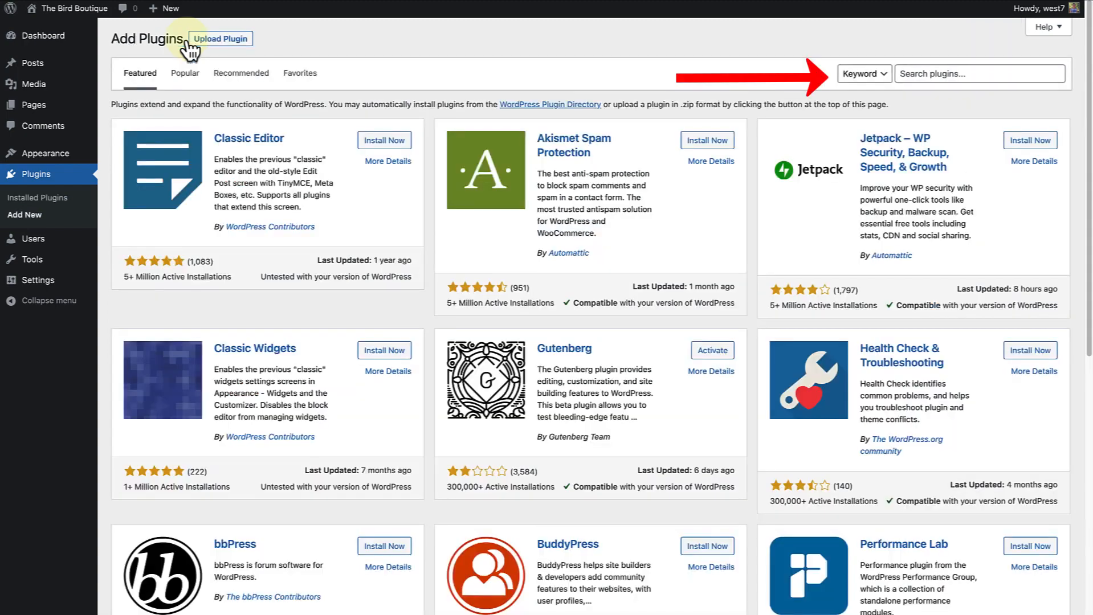
- Search the plugin directory for "forms", then install and activate Contact Form by WPForms
click(914, 74)
text(forms)
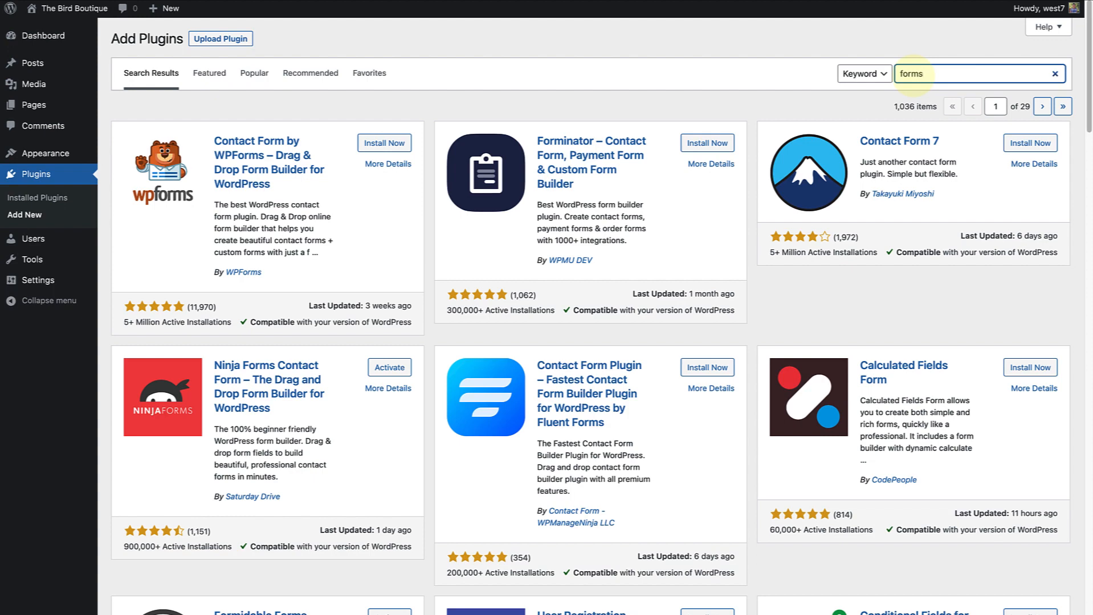
click(393, 153)
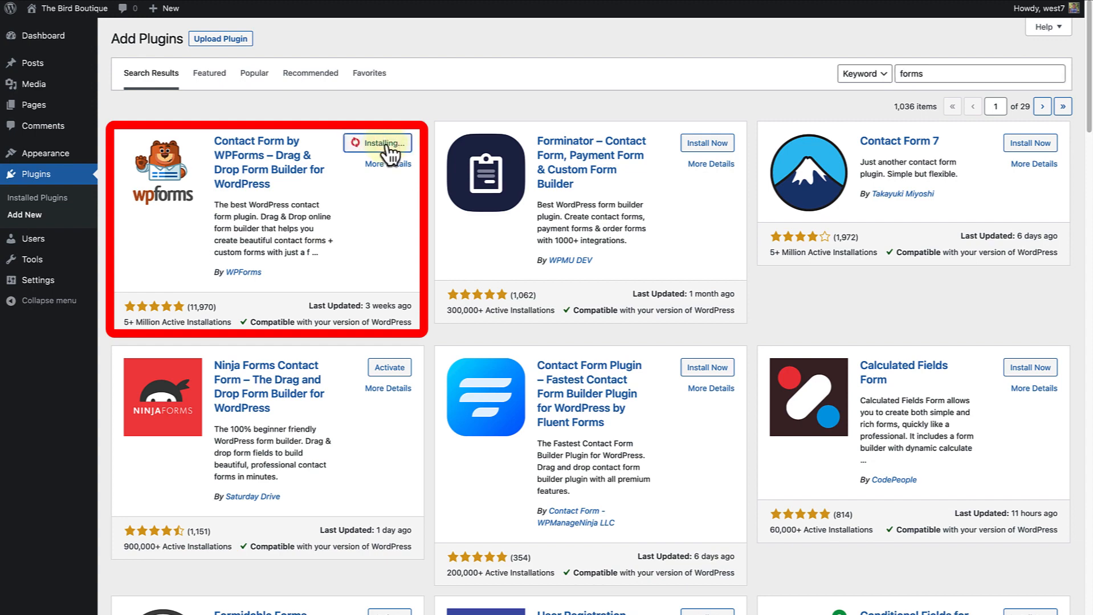
click(389, 150)
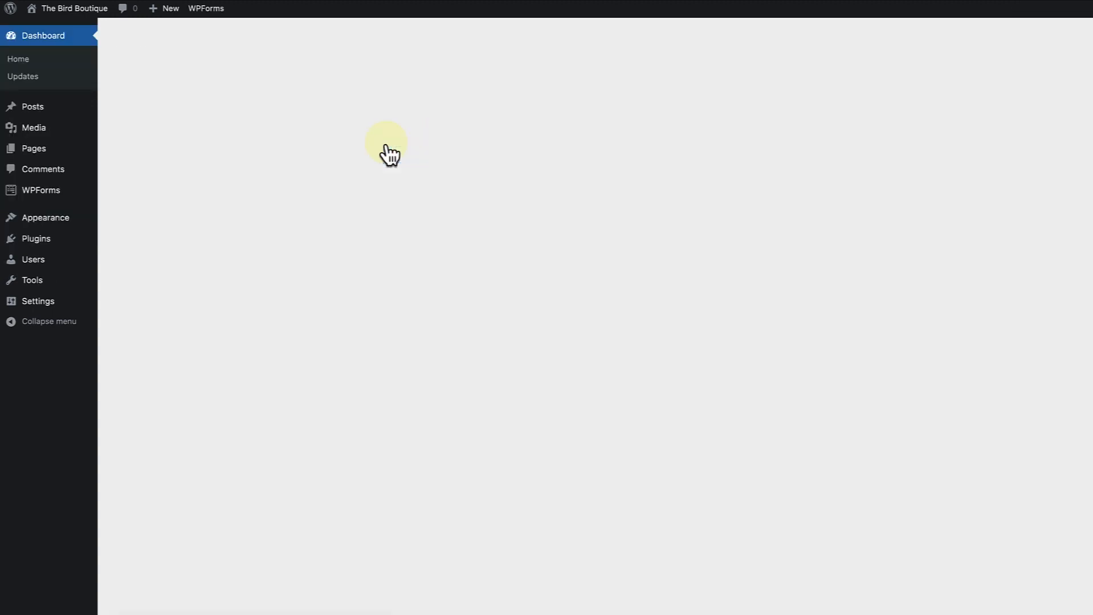
- Start creating the first form in WPForms and dismiss the form builder's welcome message
scroll(386, 149, down, 5)
scroll(388, 144, down, 2)
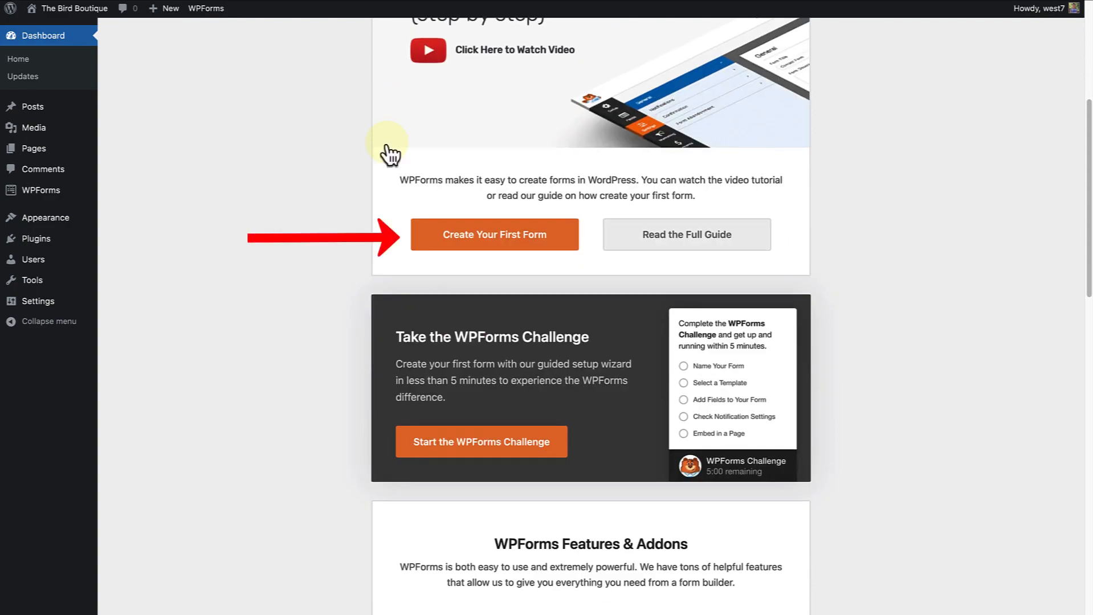
click(503, 242)
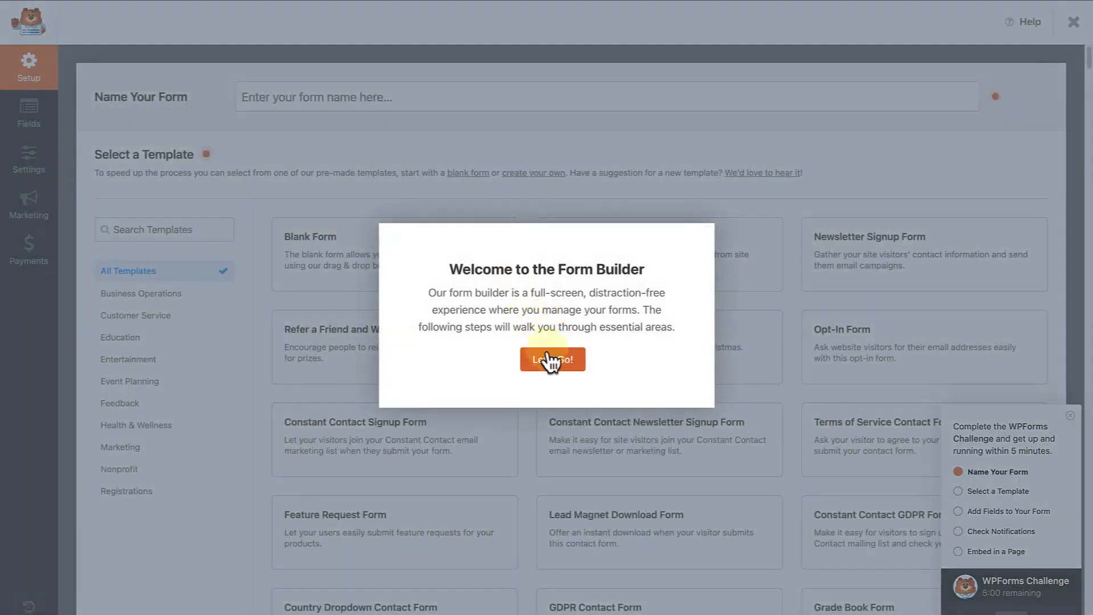
click(549, 360)
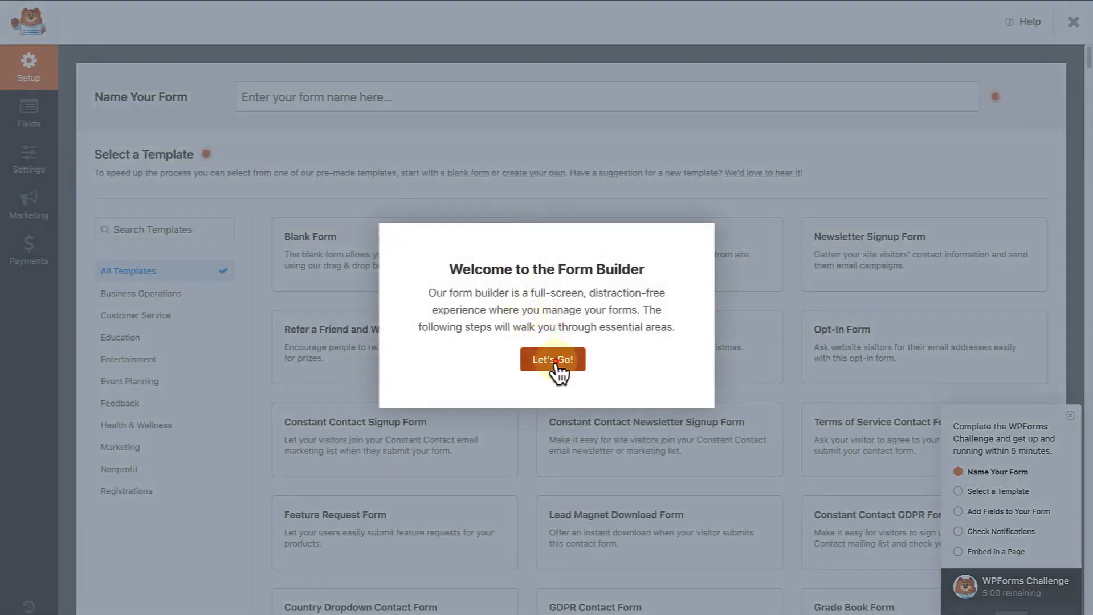
- Create a new form from the Blank Form template
scroll(259, 257, down, 1)
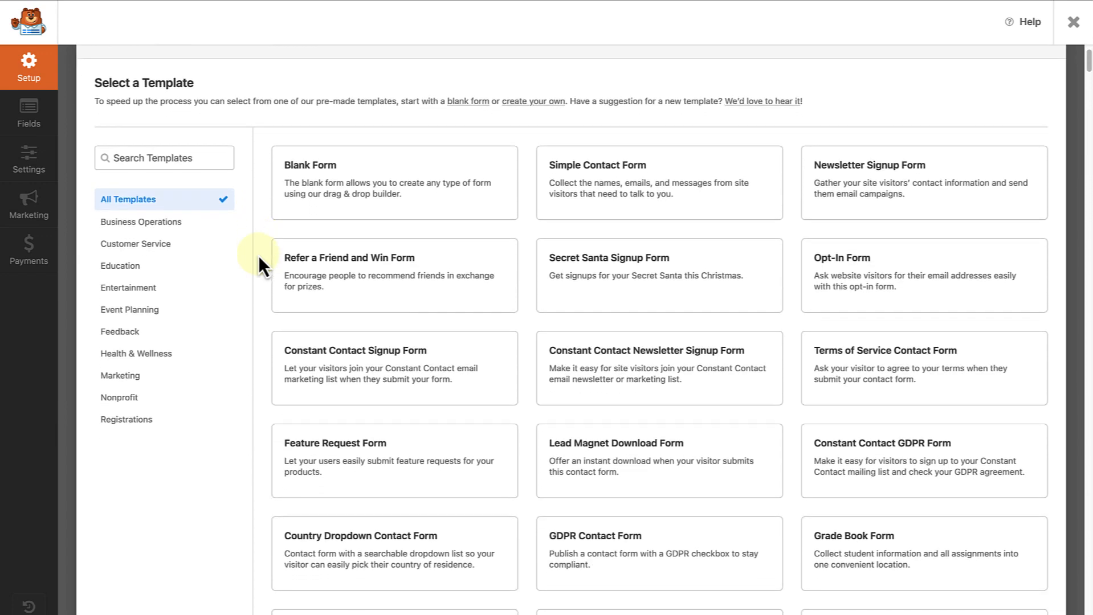
scroll(259, 257, down, 1)
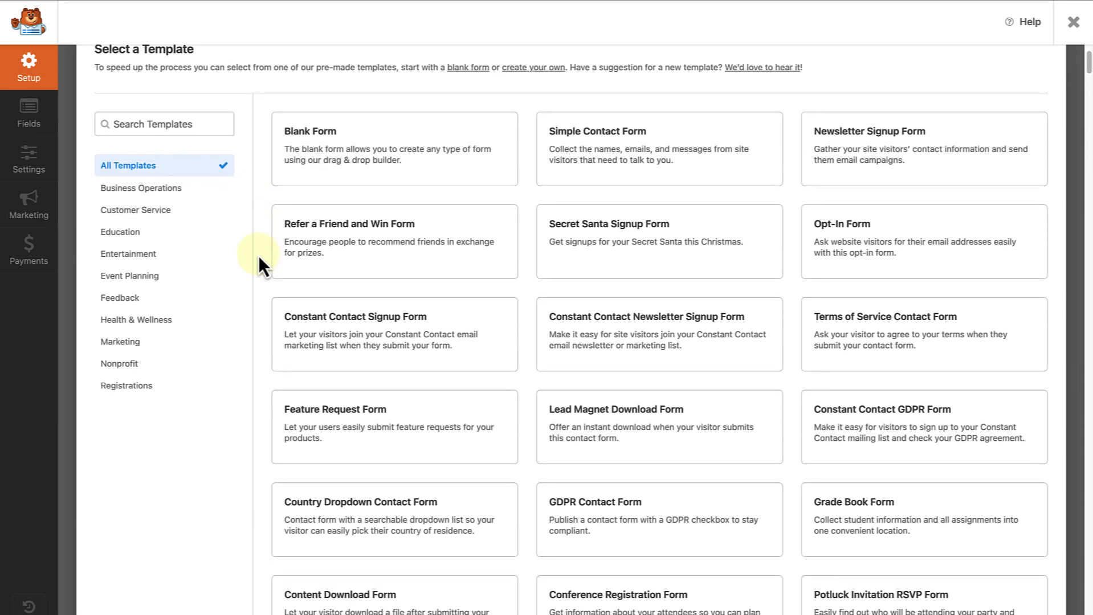
scroll(258, 256, down, 2)
scroll(259, 267, down, 1)
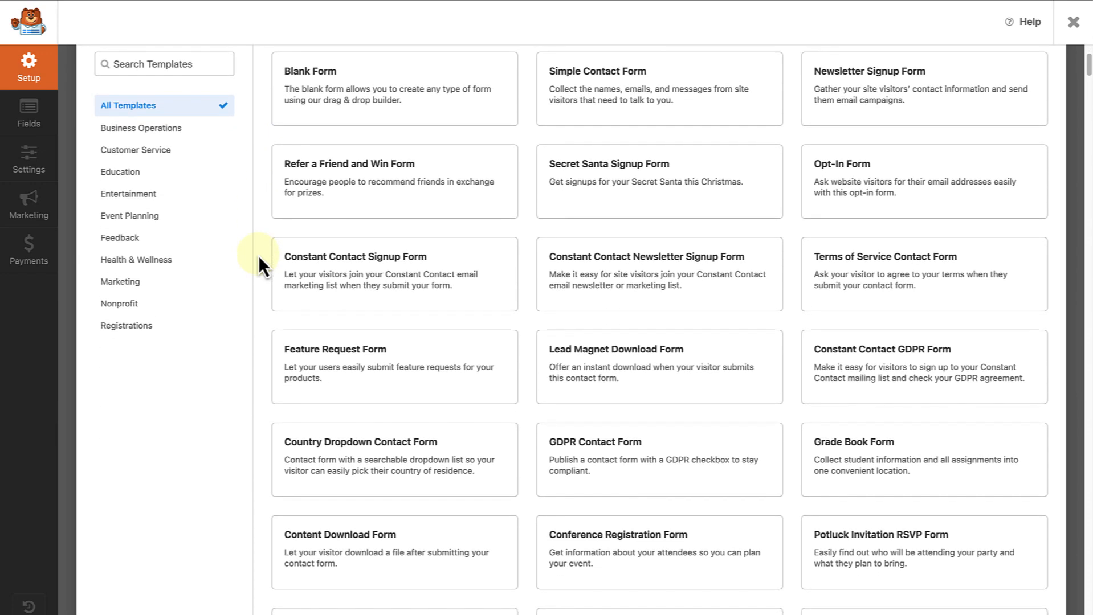
mouse_move(361, 104)
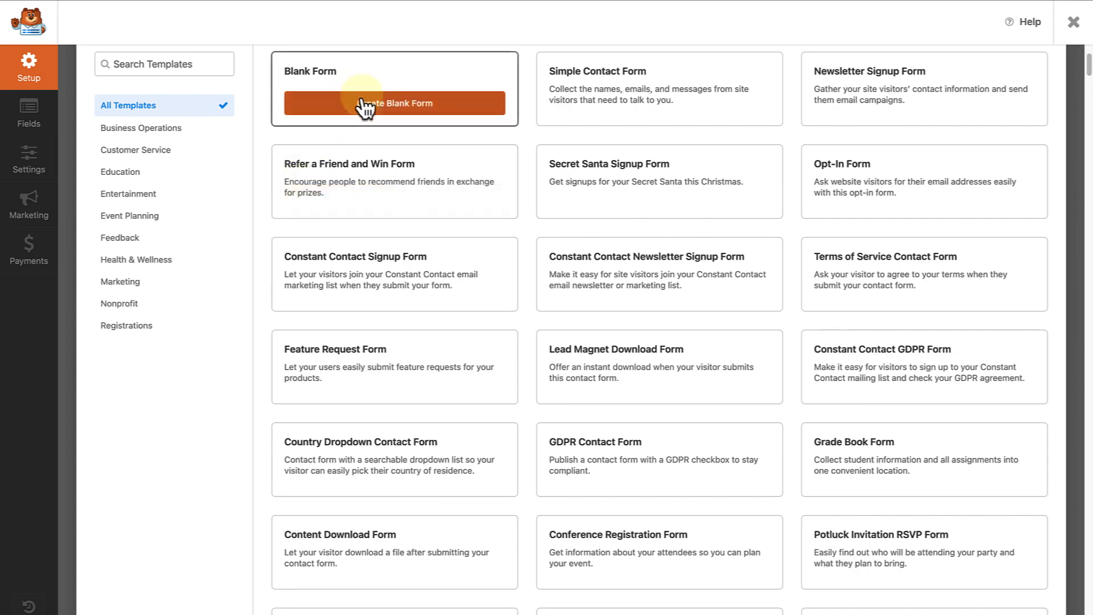
click(366, 104)
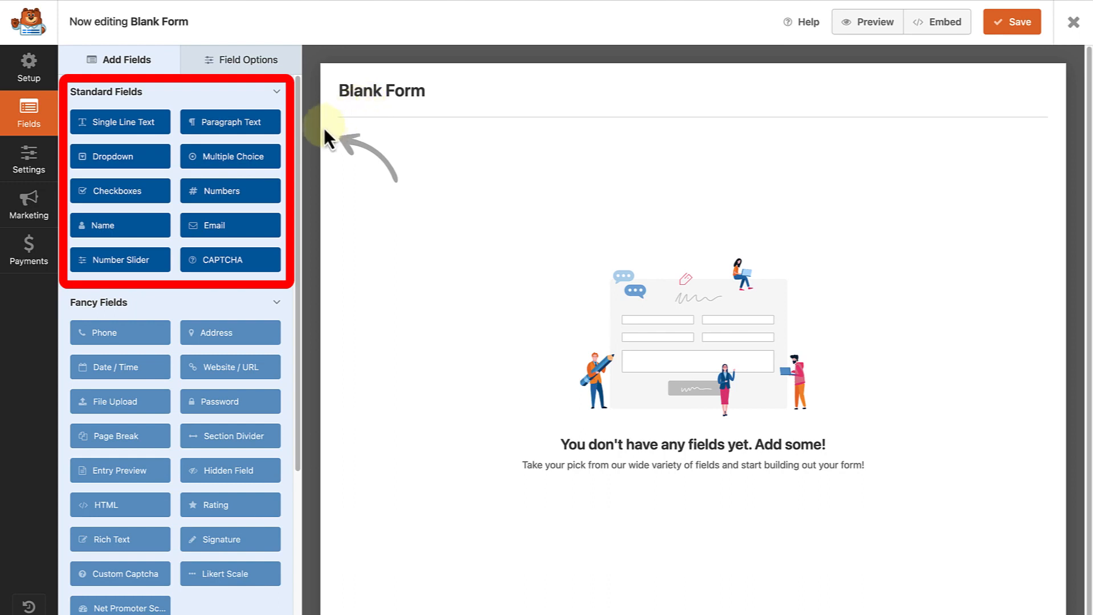
- Add Name, Email and Dropdown fields to the blank form
click(103, 228)
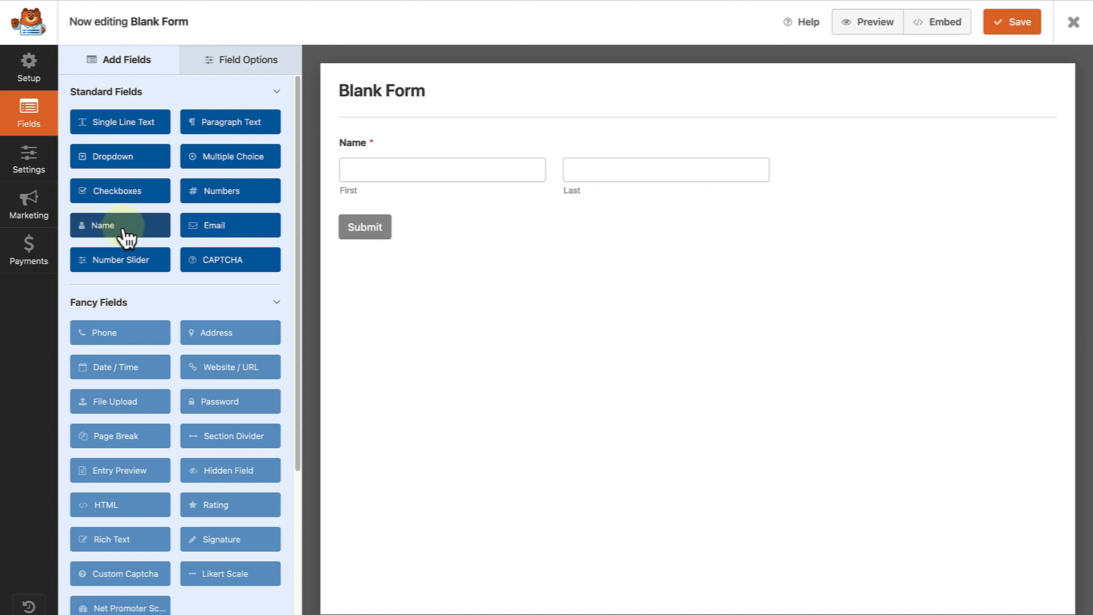
click(222, 228)
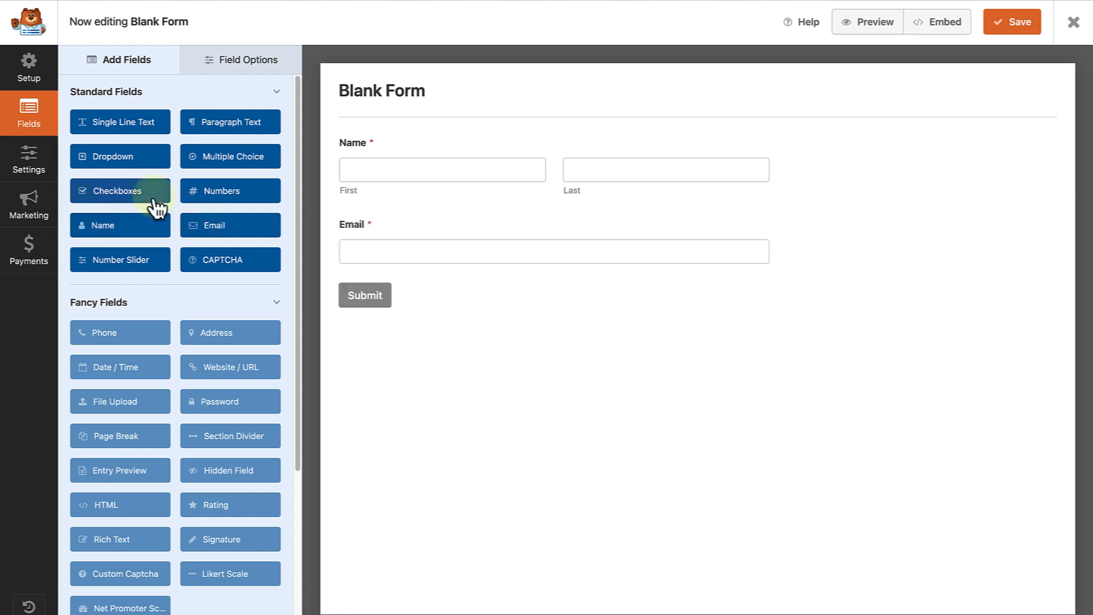
click(116, 160)
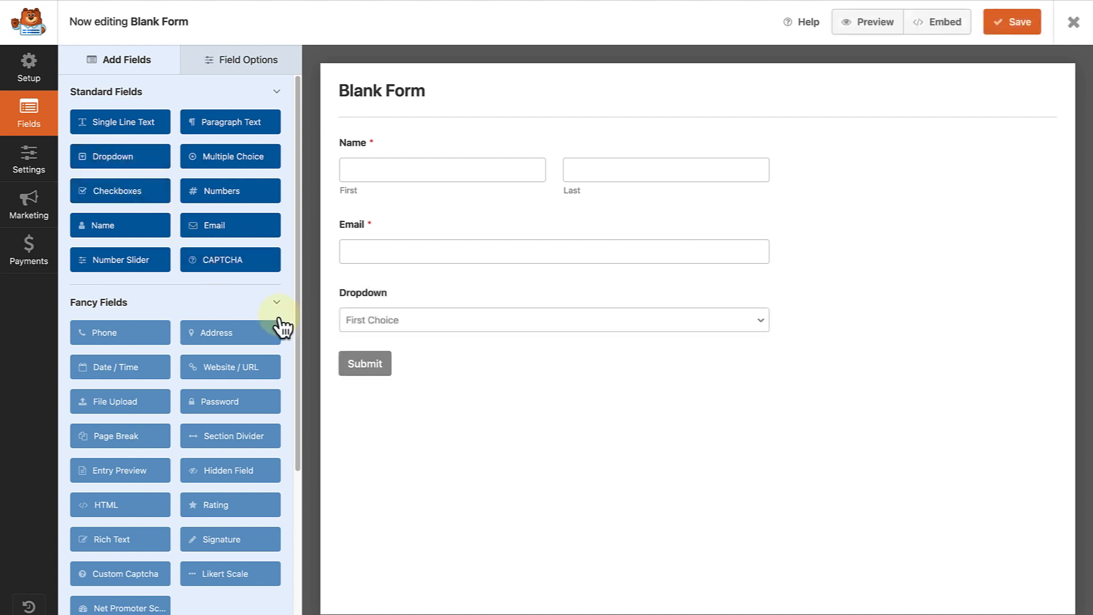
- Change the dropdown field's label to "Topic"
click(367, 320)
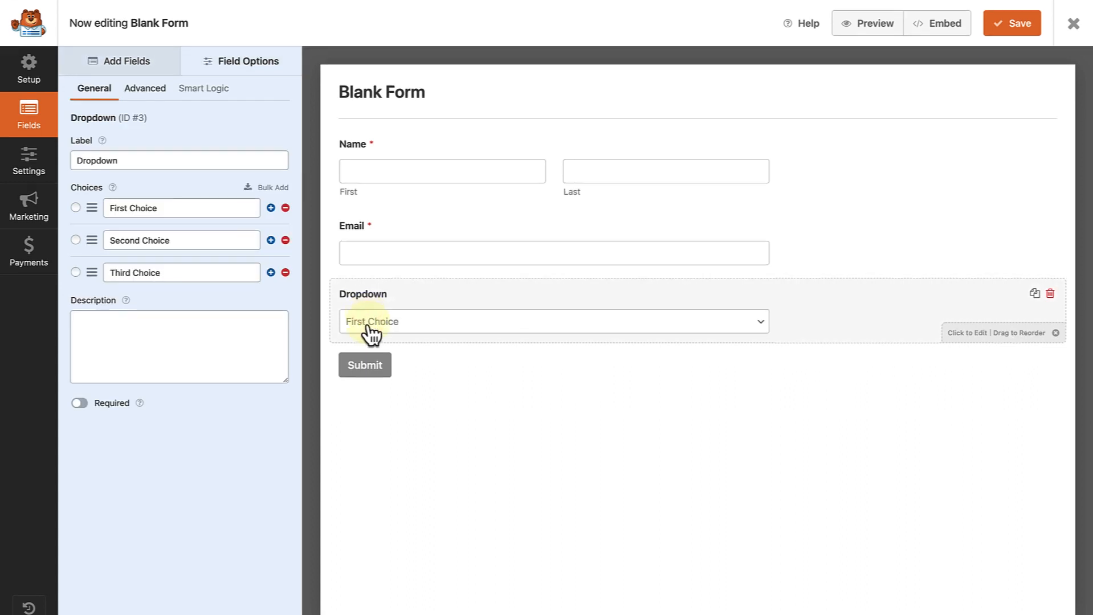
double_click(119, 159)
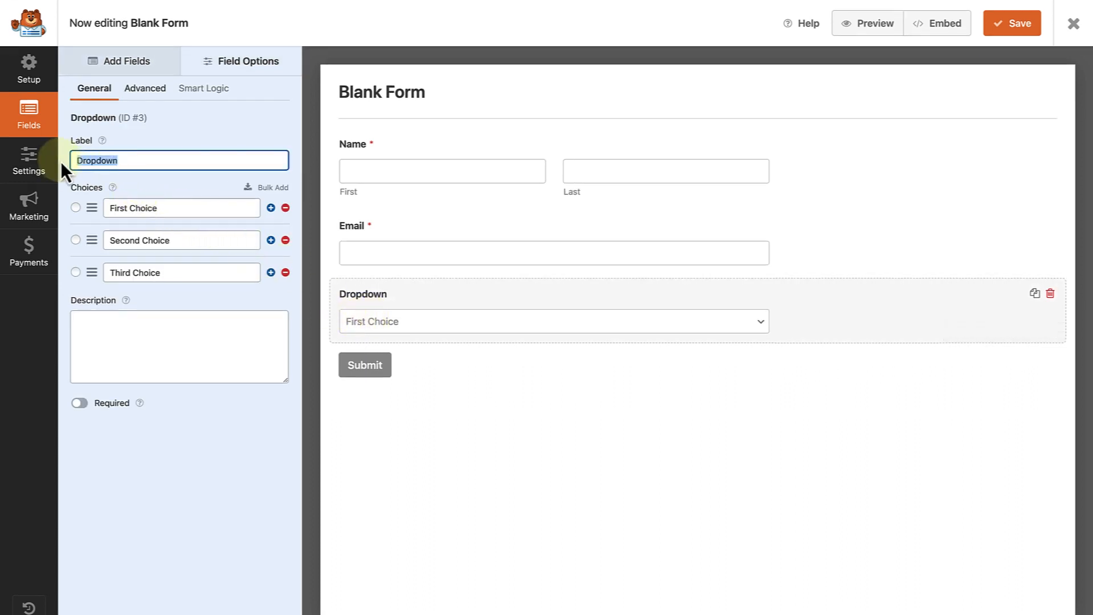
text(Topic)
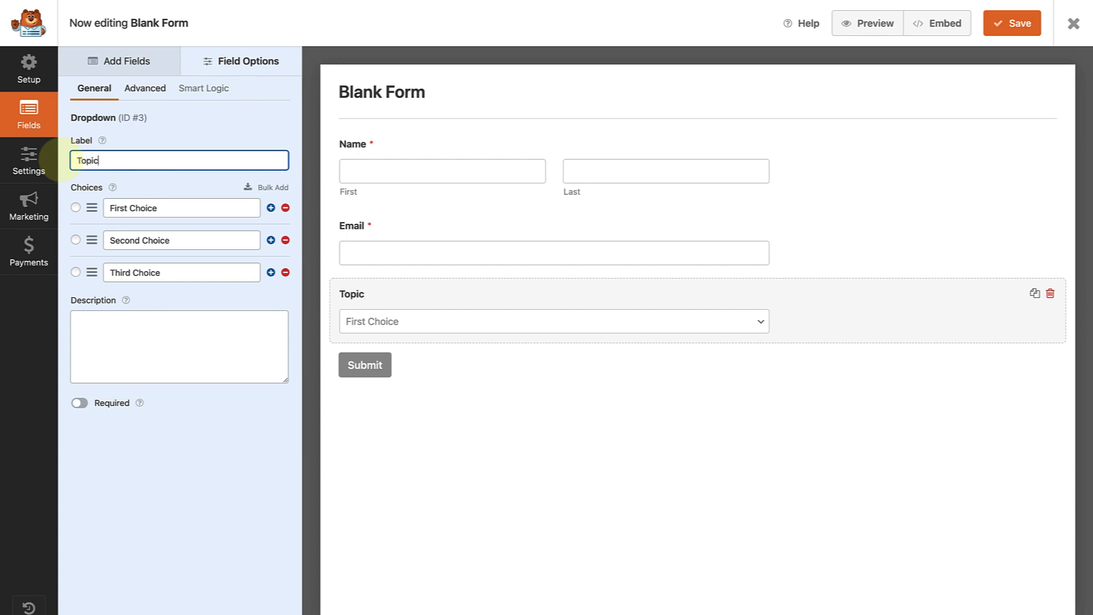
- Set the three choices of the Topic dropdown to "Demo", "Get Inspired" and "Pricing"
drag(161, 208, 106, 208)
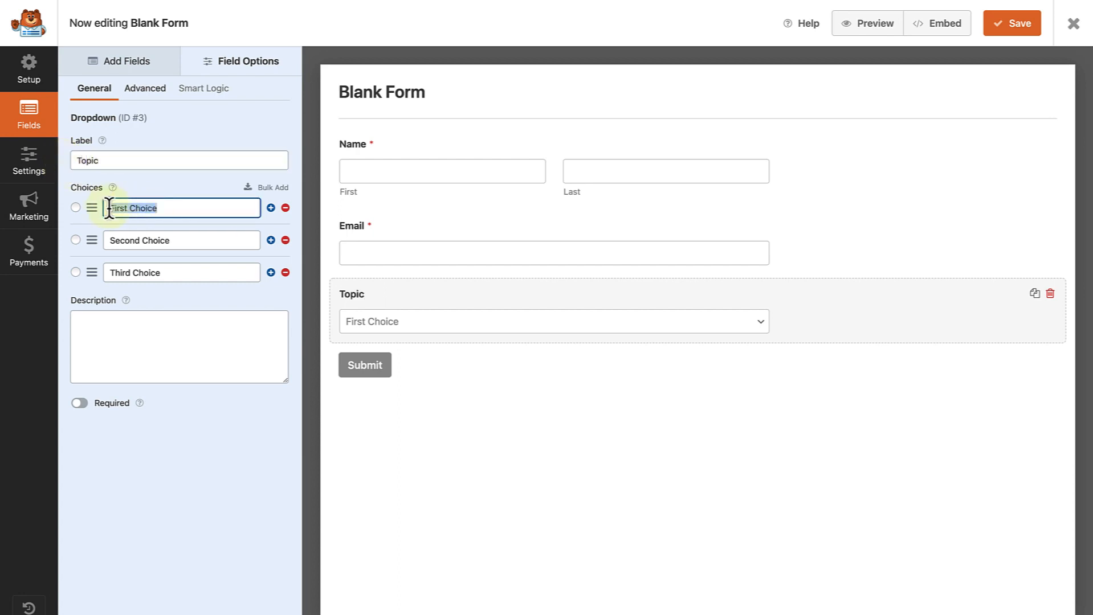
text(Demo)
drag(177, 242, 108, 240)
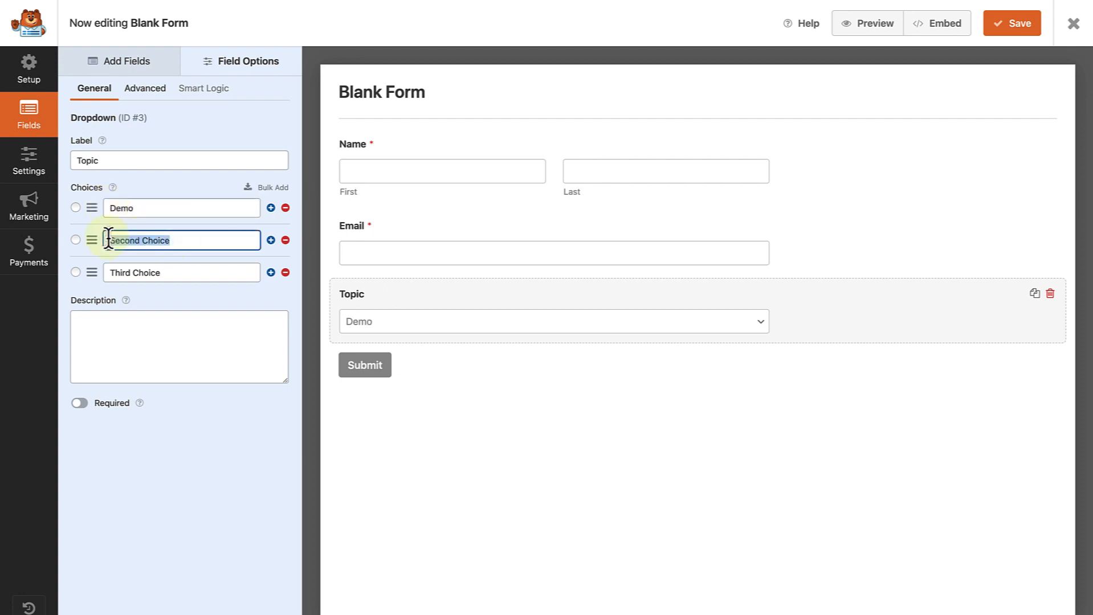
text(Get Inspired)
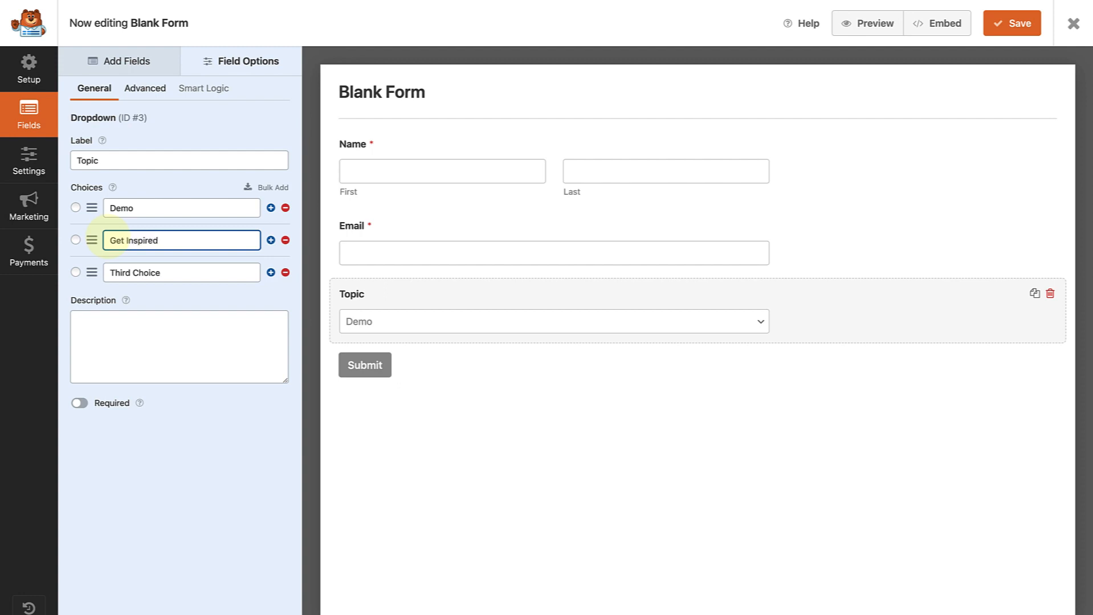
drag(178, 273, 110, 273)
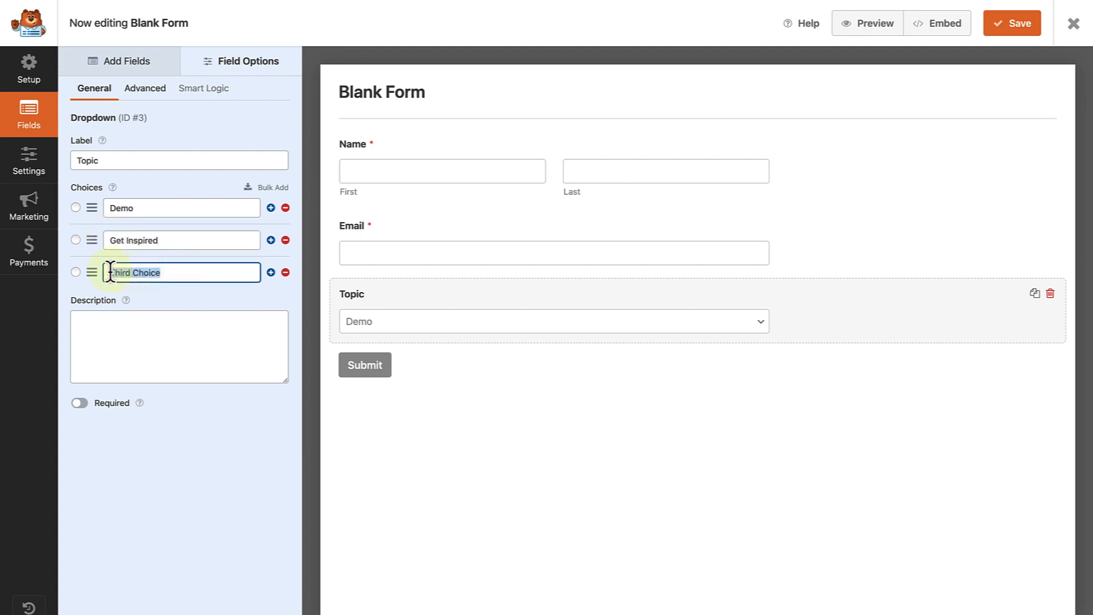
text(Pricing)
click(408, 401)
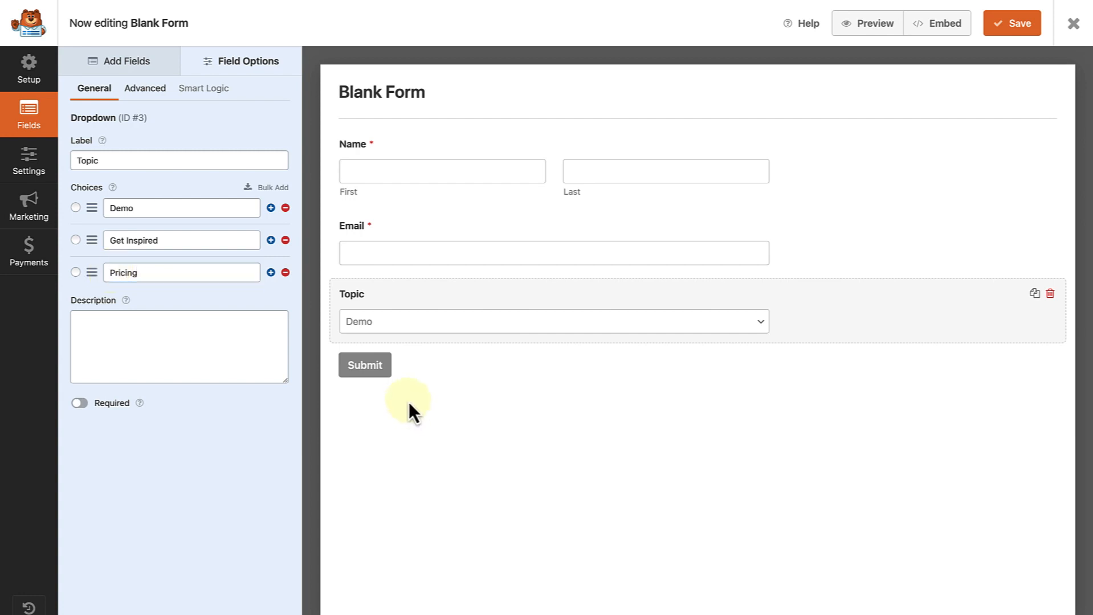
- Add a Paragraph Text field below the Topic dropdown and label it "Comment or Message"
click(133, 66)
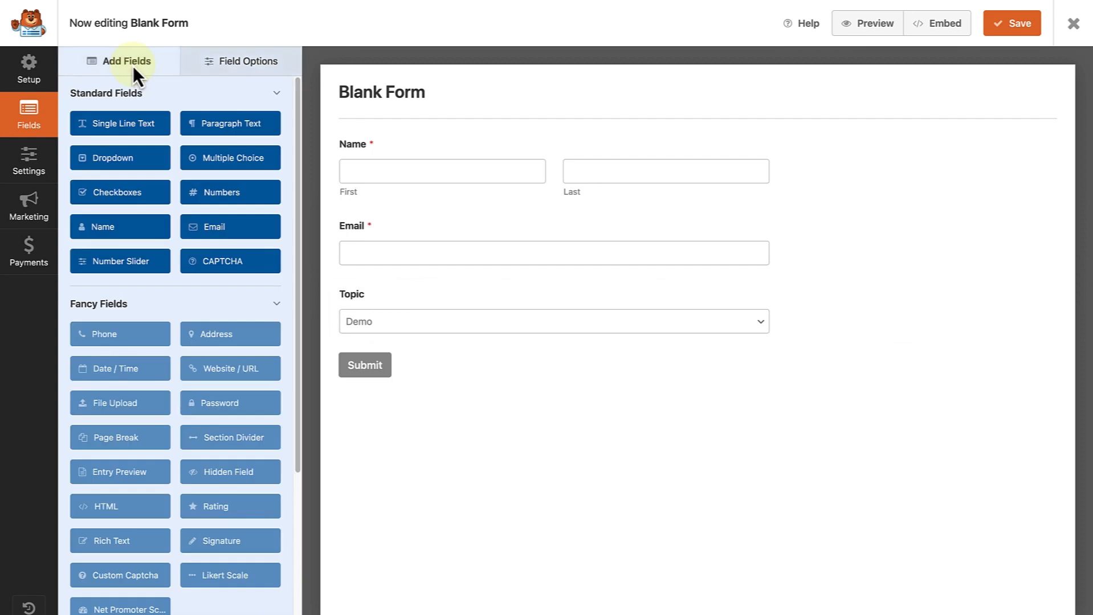
click(225, 135)
click(382, 377)
drag(148, 165, 58, 169)
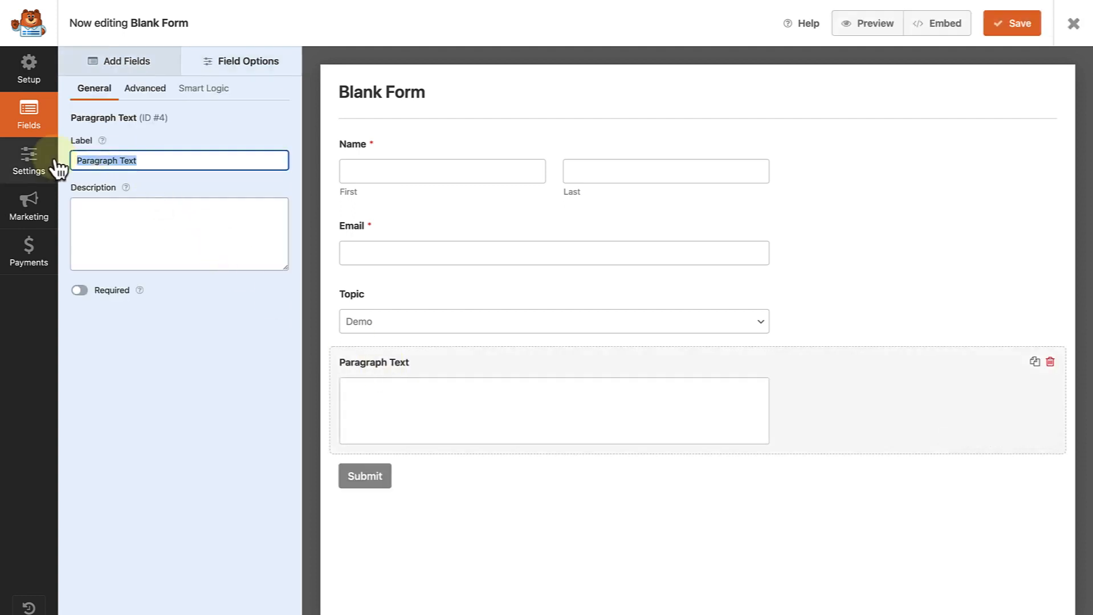
text(Comment or Message)
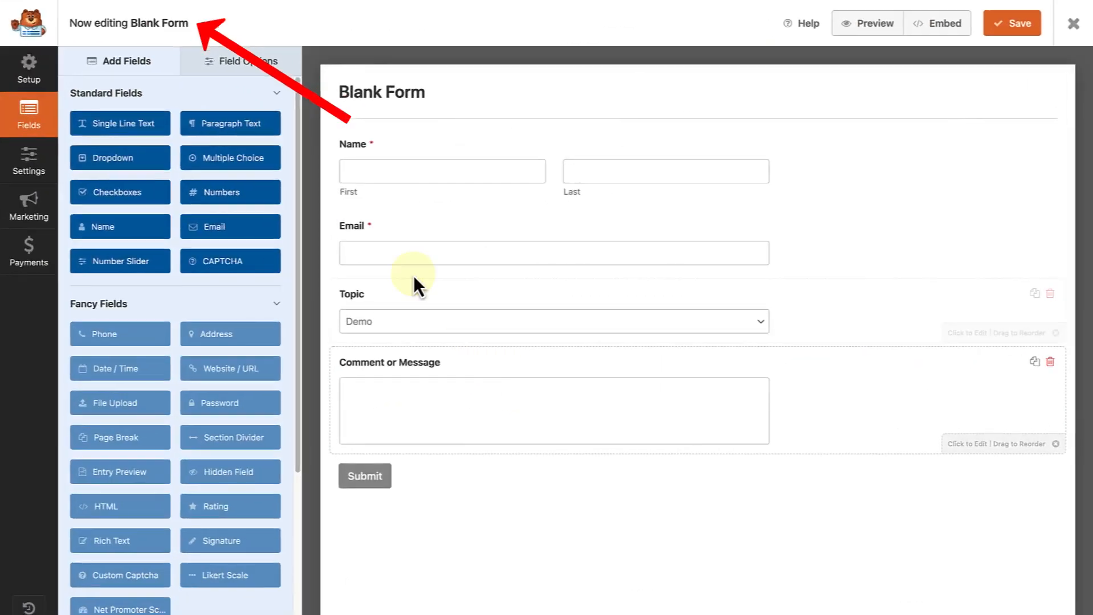
- Rename the form "Contact Form", then save it and close the form builder
click(170, 30)
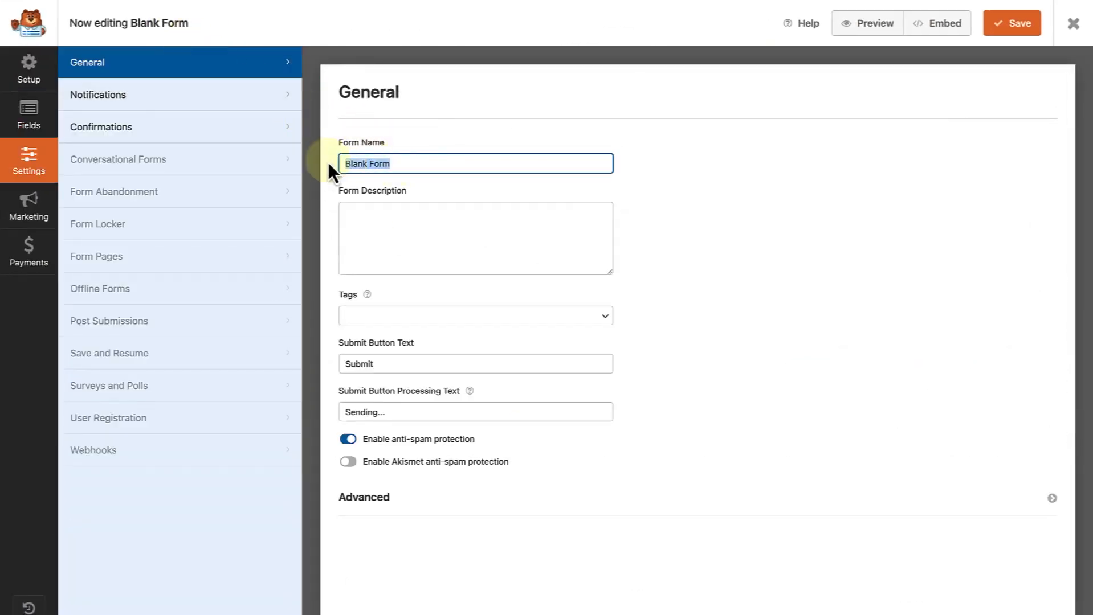
text(Contact)
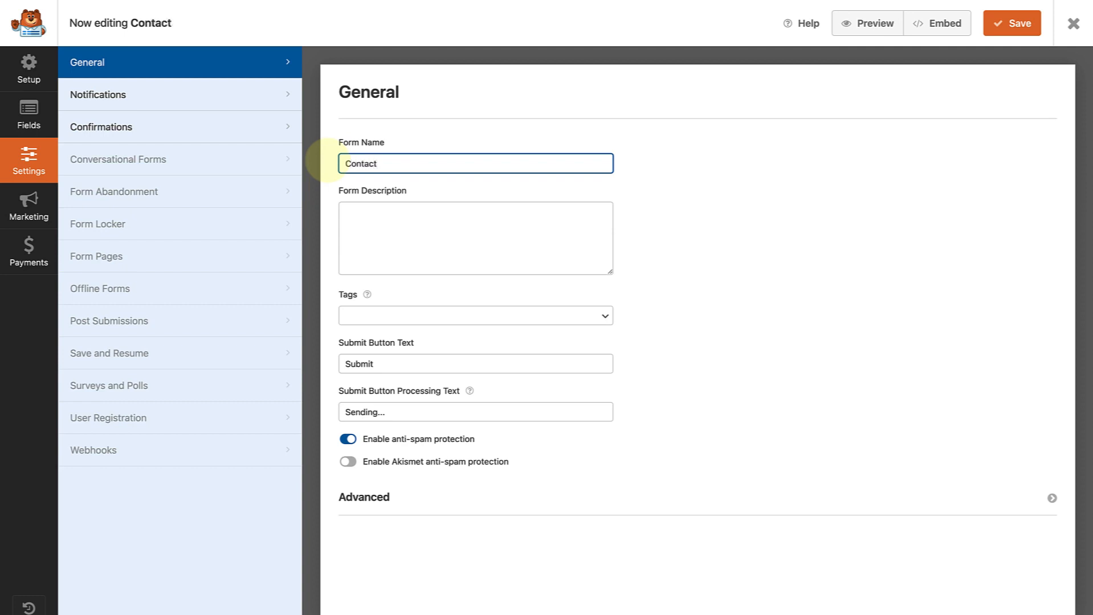
text( Form)
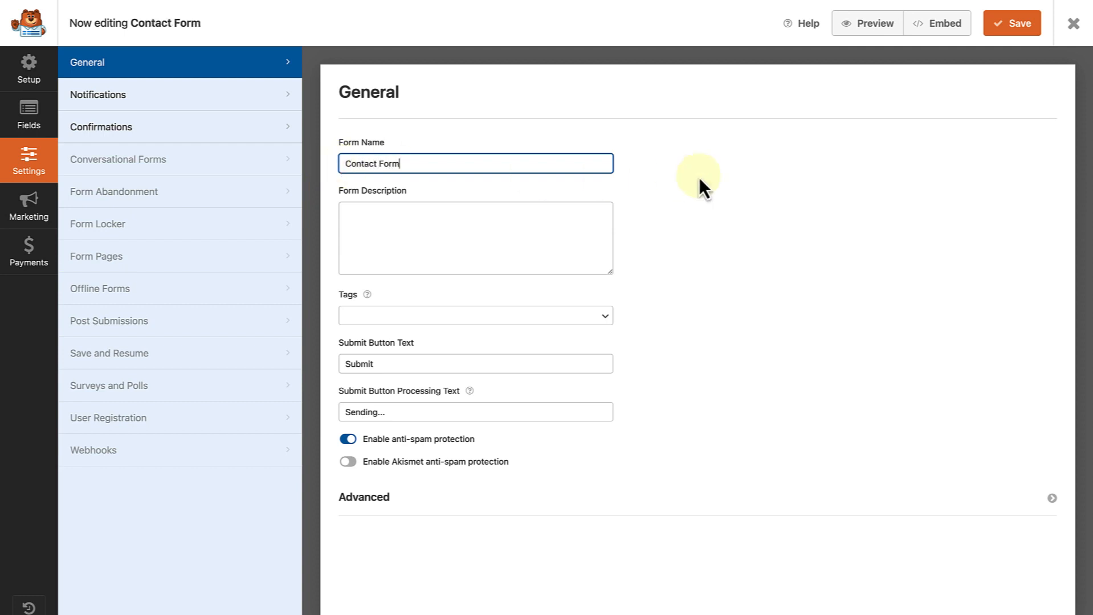
click(1019, 26)
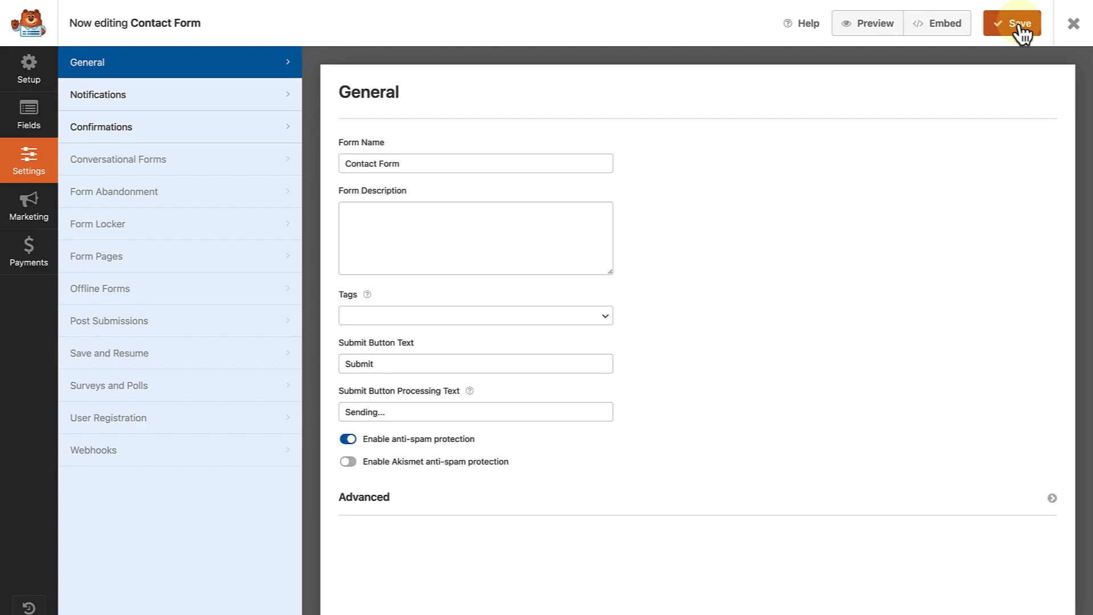
click(1071, 25)
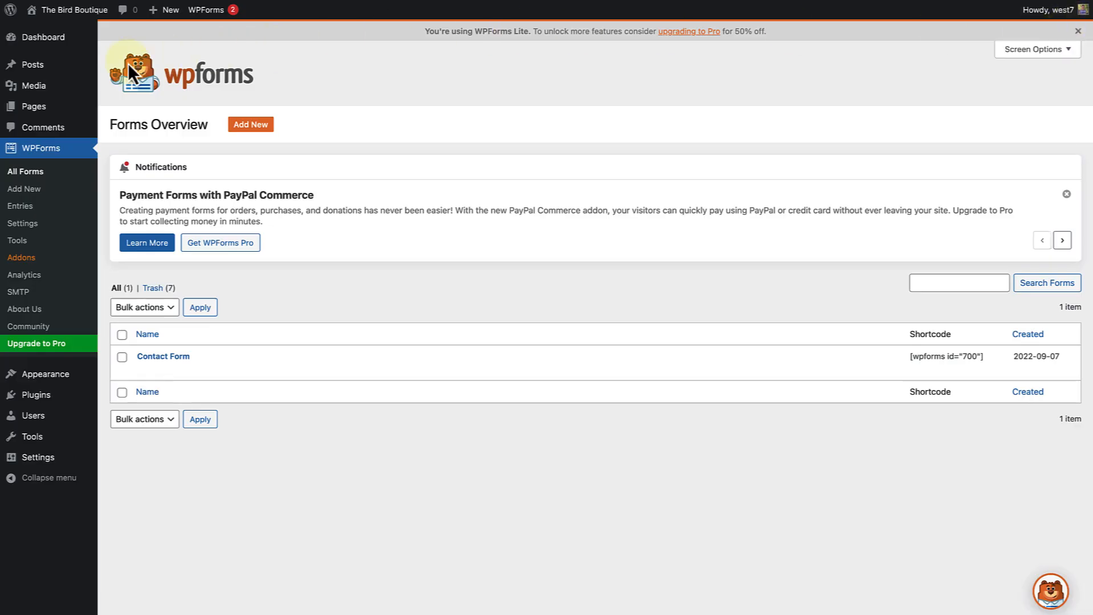
- Open the Contact Form page for editing and place the cursor in the empty block above Contact Information
click(54, 107)
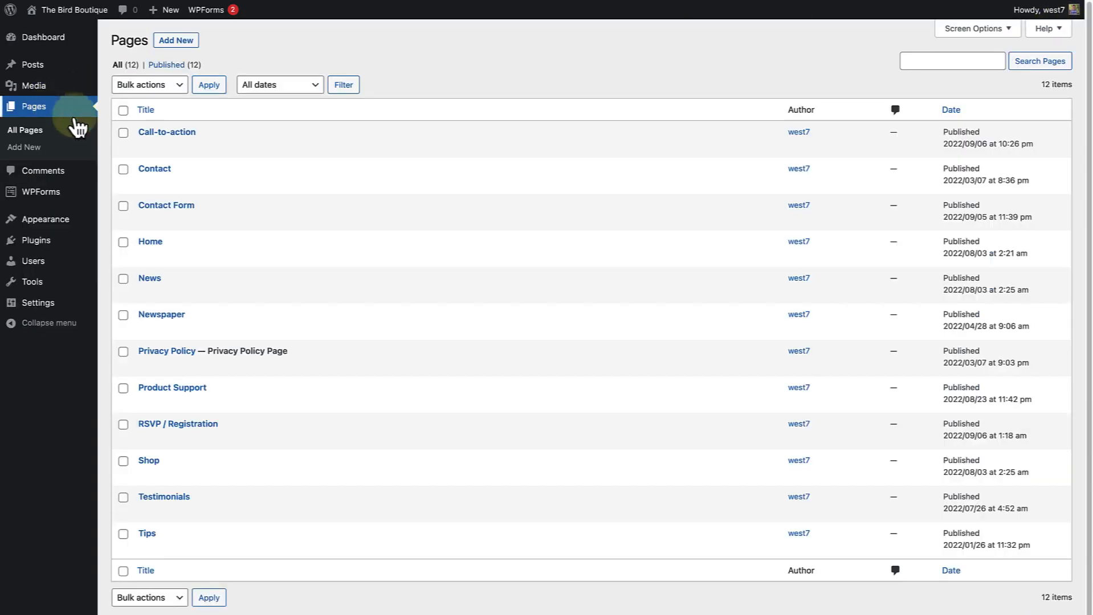
click(170, 205)
click(141, 208)
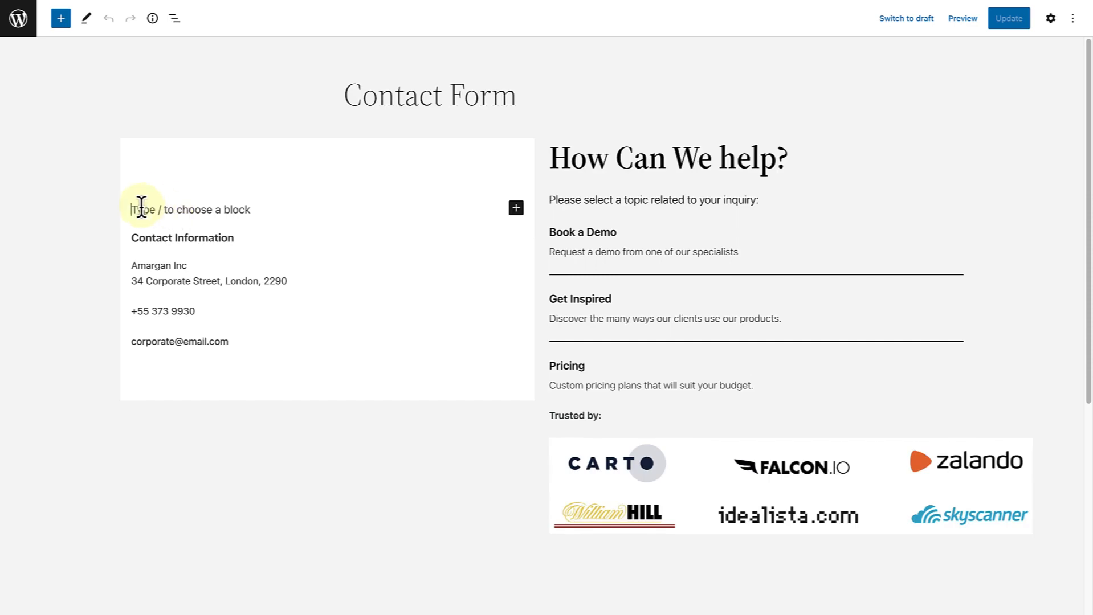
- Insert a WPForms block in the empty block above Contact Information and choose the new contact form for it
text(/)
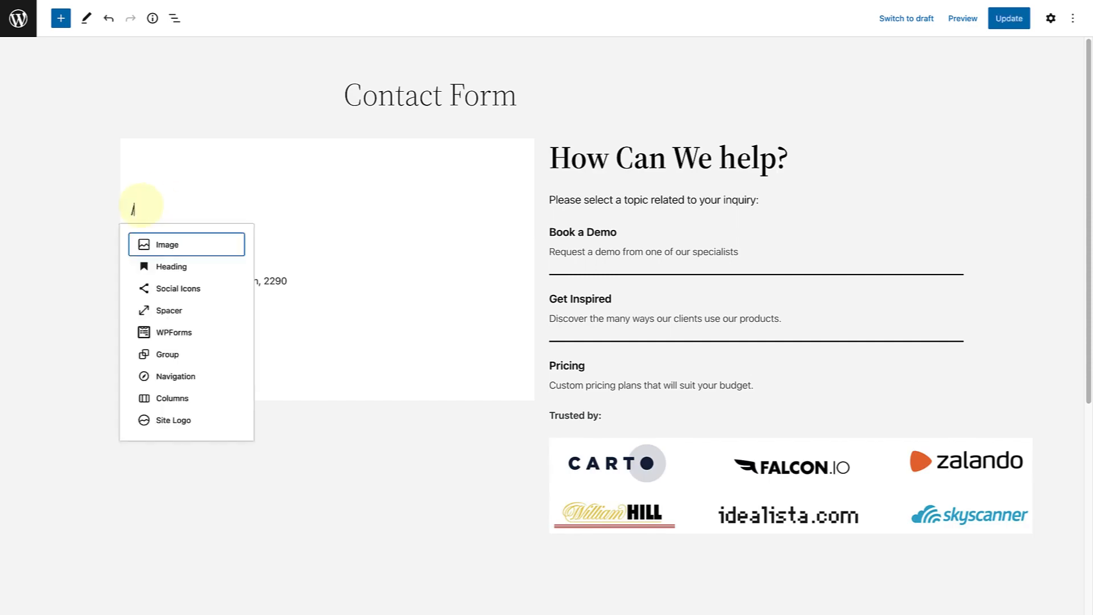
text(forms)
click(189, 175)
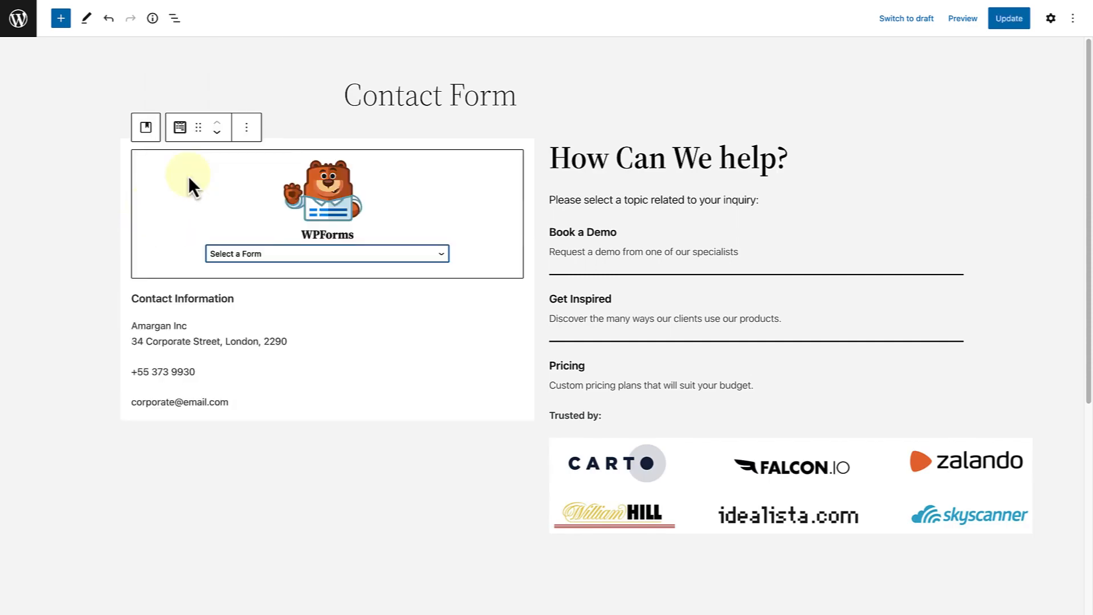
click(234, 256)
click(235, 264)
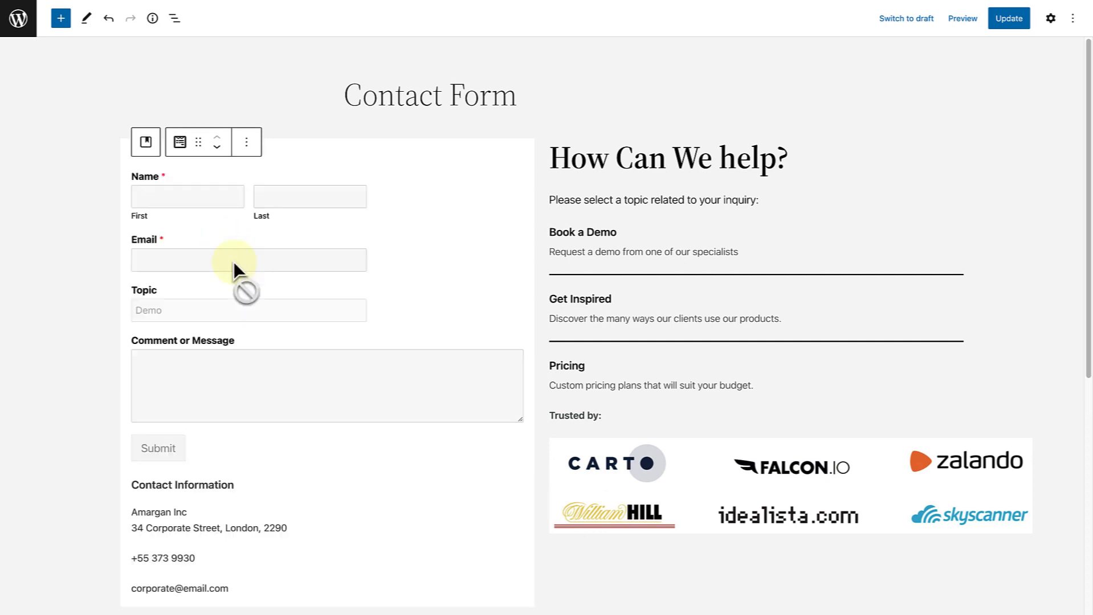
- Preview the Contact Form page in a new tab and check the choices in its Topic dropdown
scroll(484, 336, down, 1)
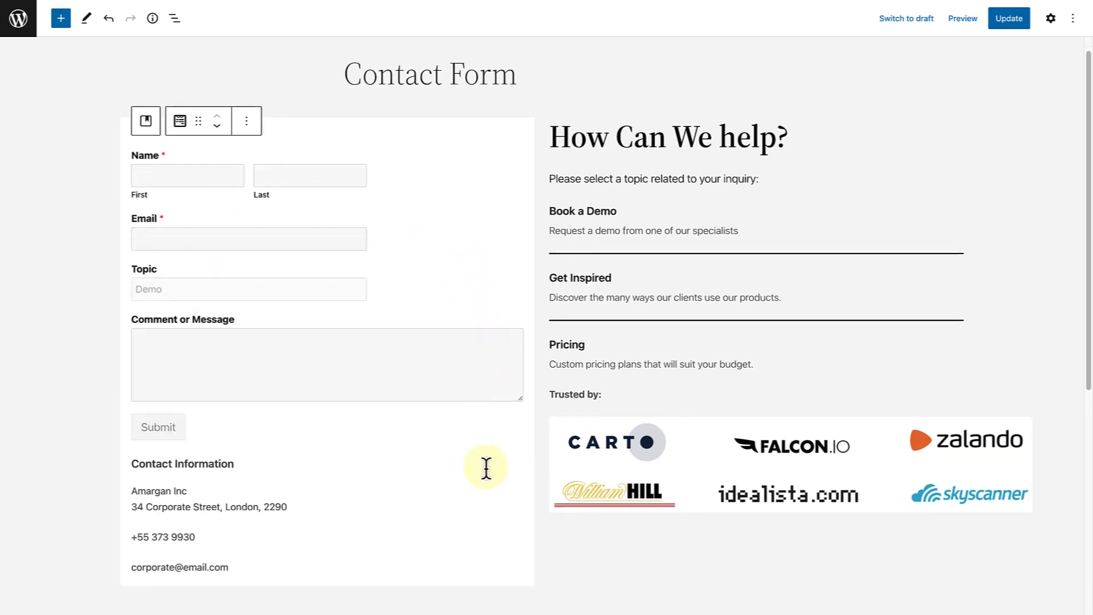
click(969, 21)
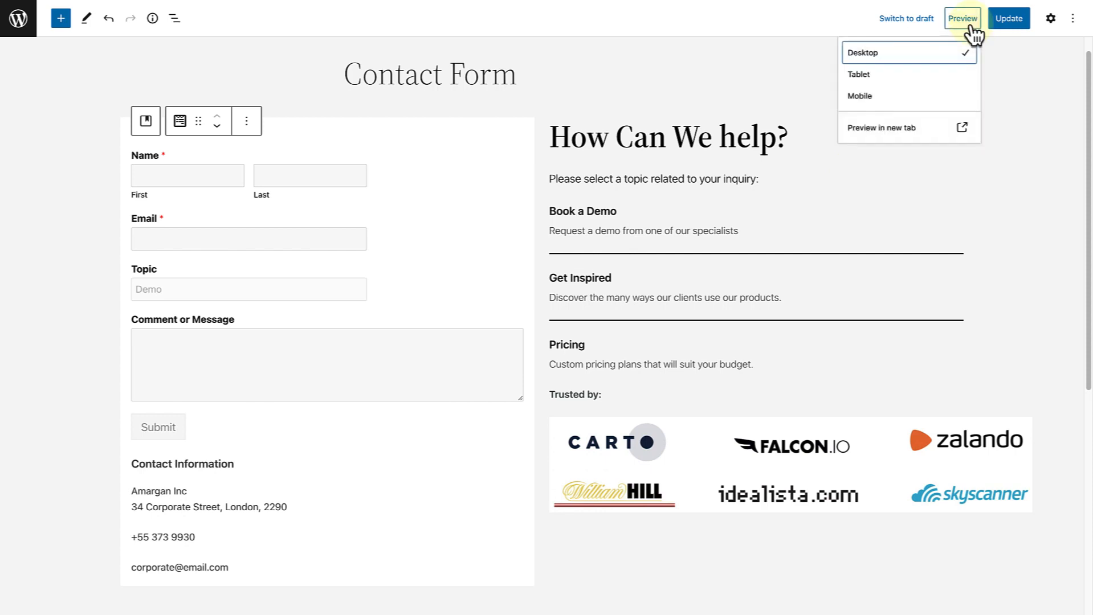
click(911, 132)
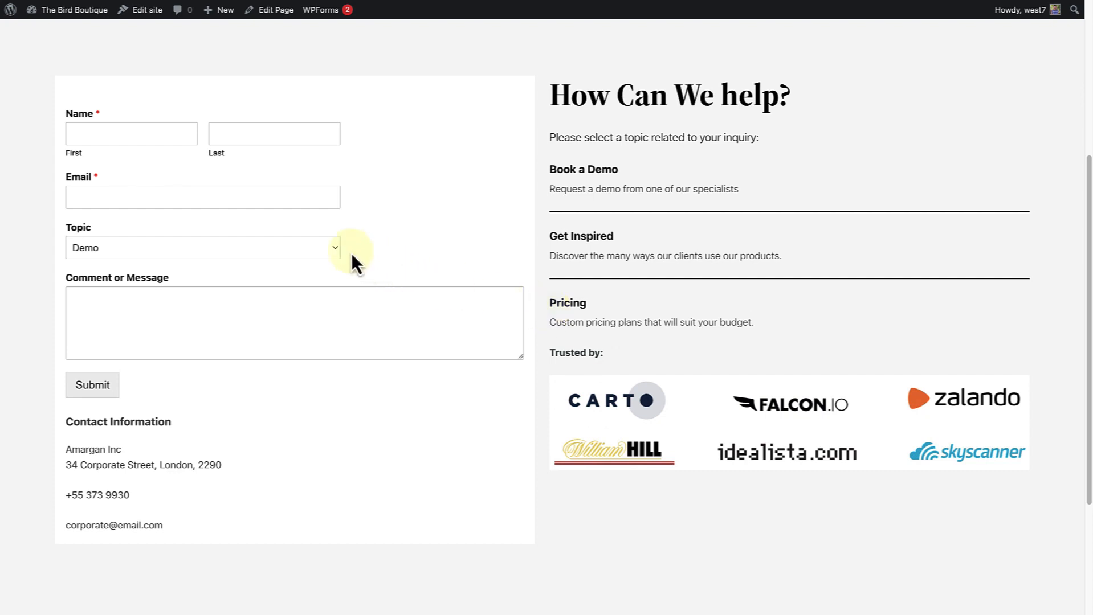
click(335, 251)
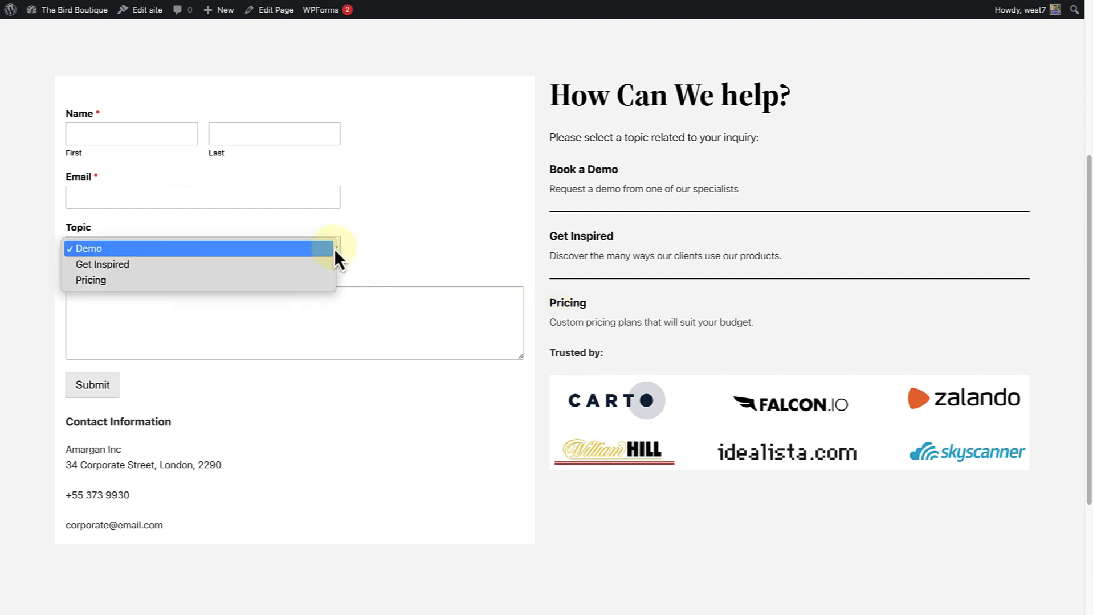
click(385, 247)
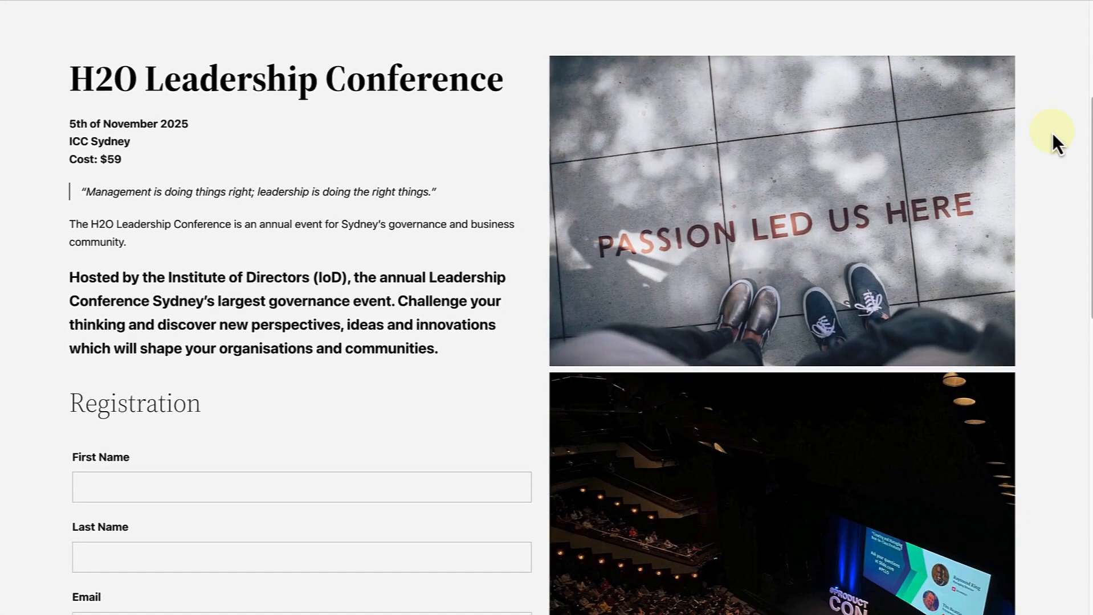
- Look through the finished H2O Leadership Conference page and its registration form fields
scroll(1053, 132, down, 3)
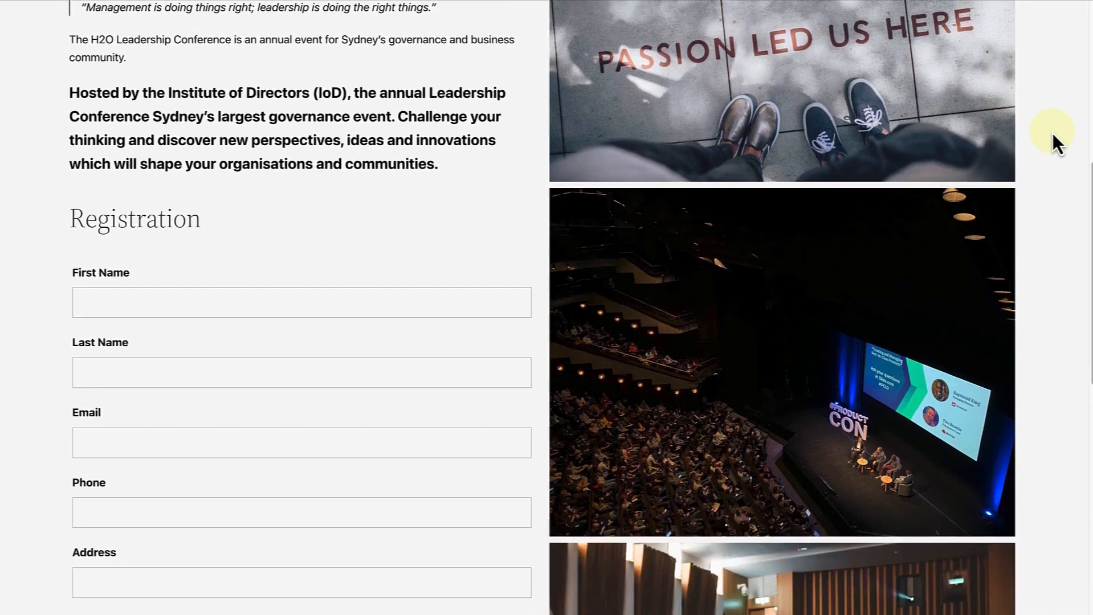
scroll(1053, 132, down, 4)
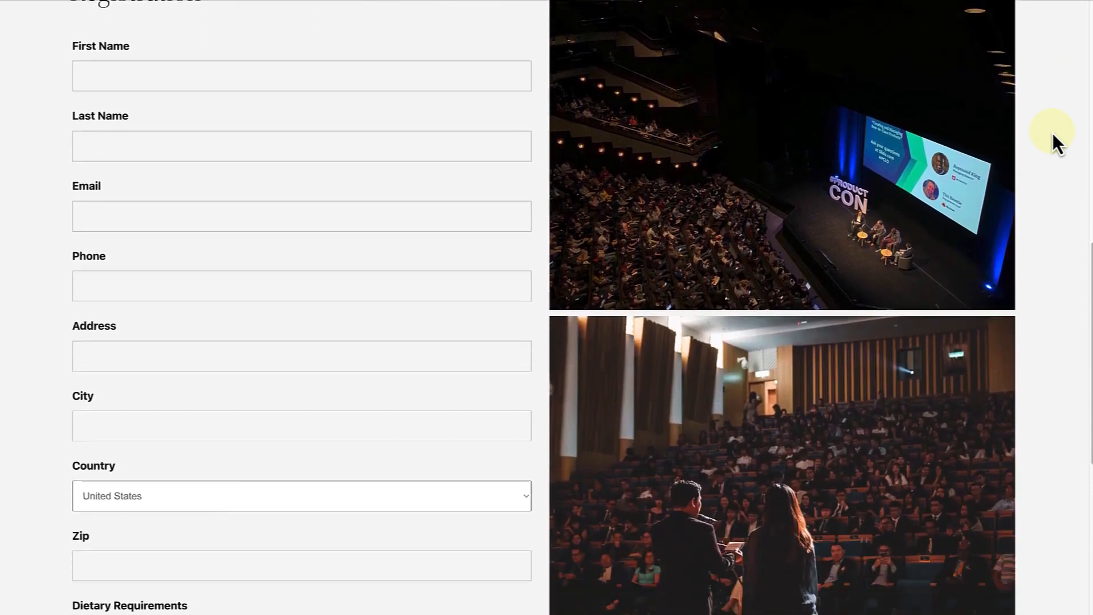
scroll(1052, 132, down, 4)
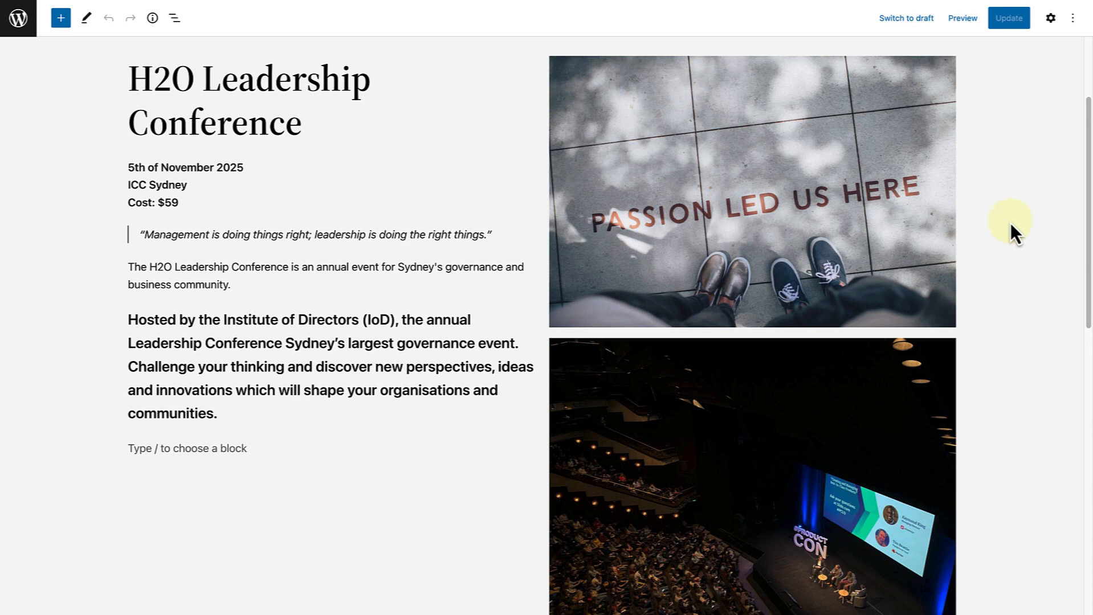
- Leave the page editor, search for new plugins with the keyword "forms", and install and activate Ninja Forms
click(19, 23)
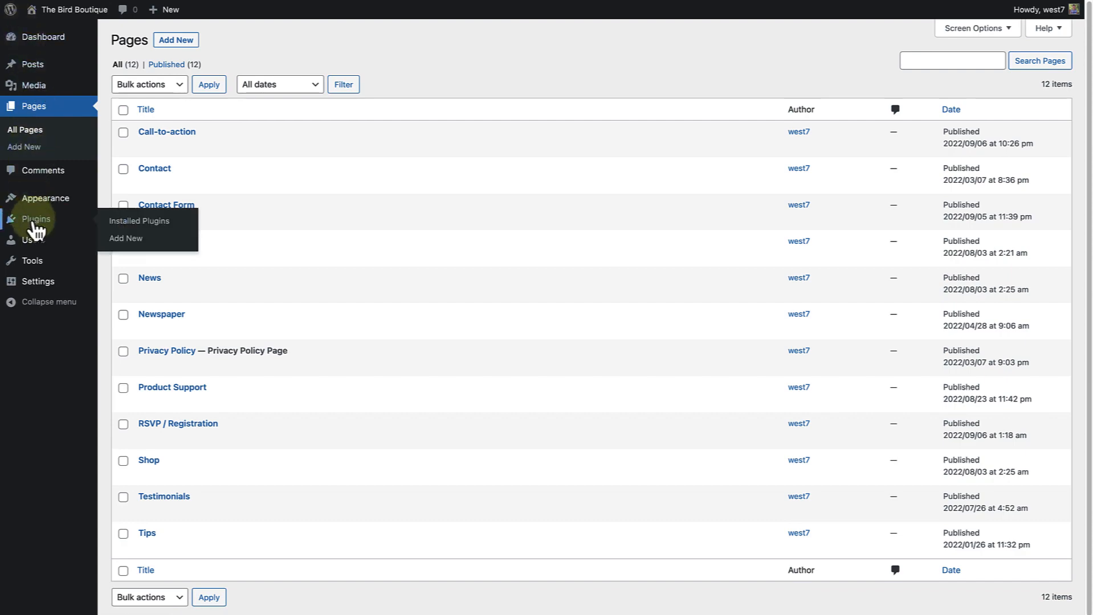
click(34, 220)
click(184, 41)
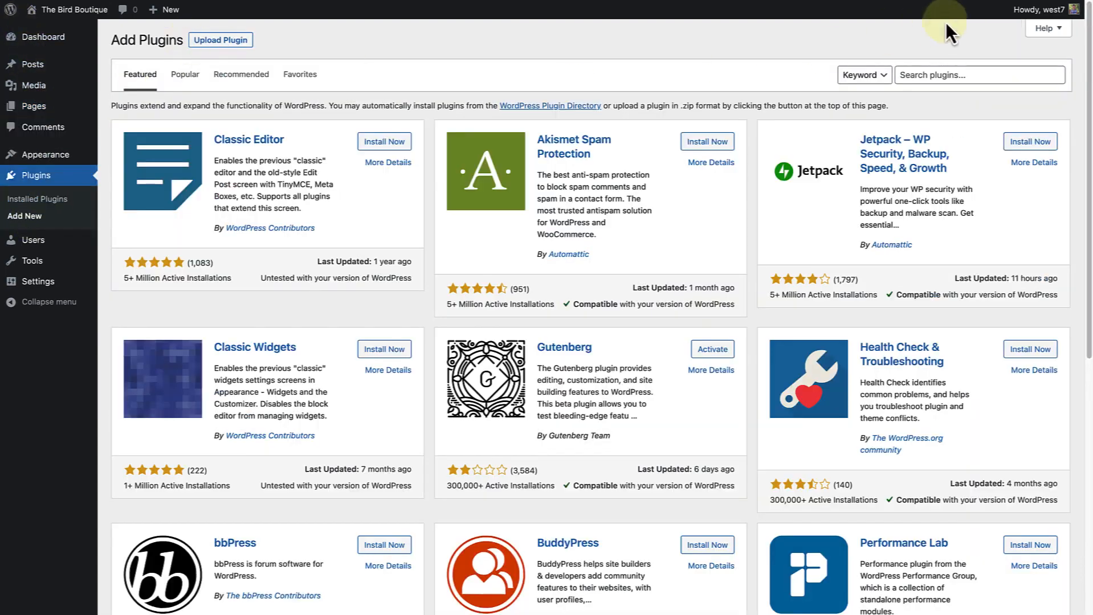
click(912, 78)
text(forms)
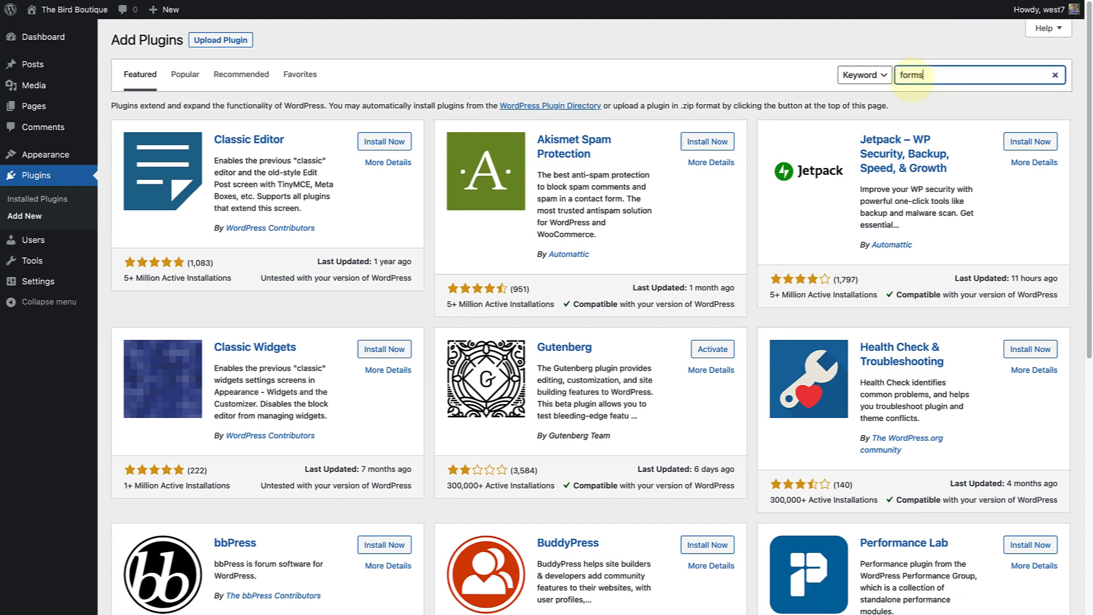
key(Return)
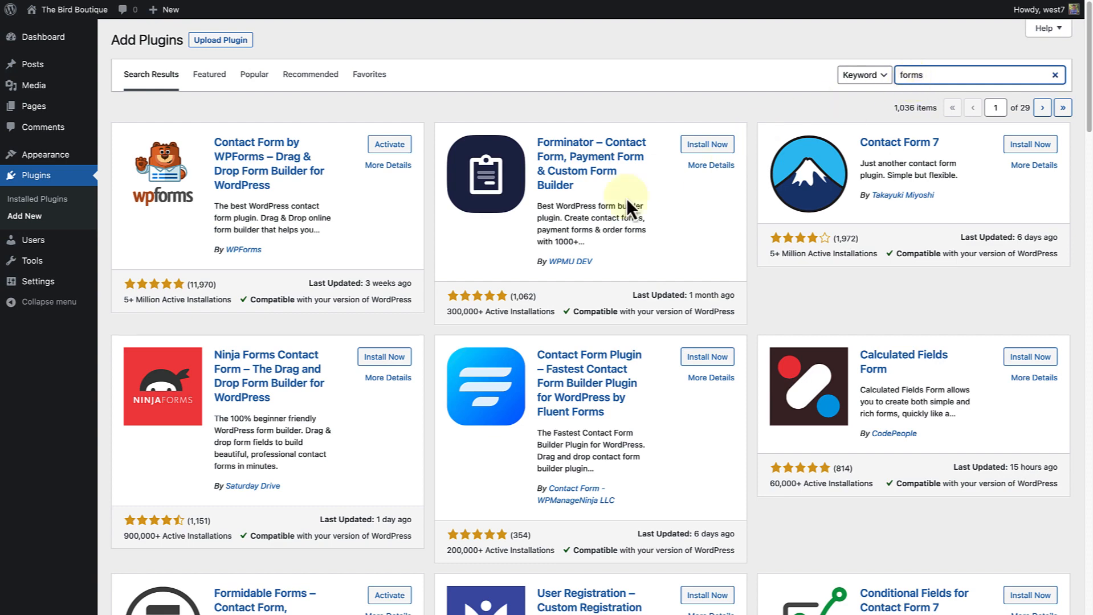
click(379, 358)
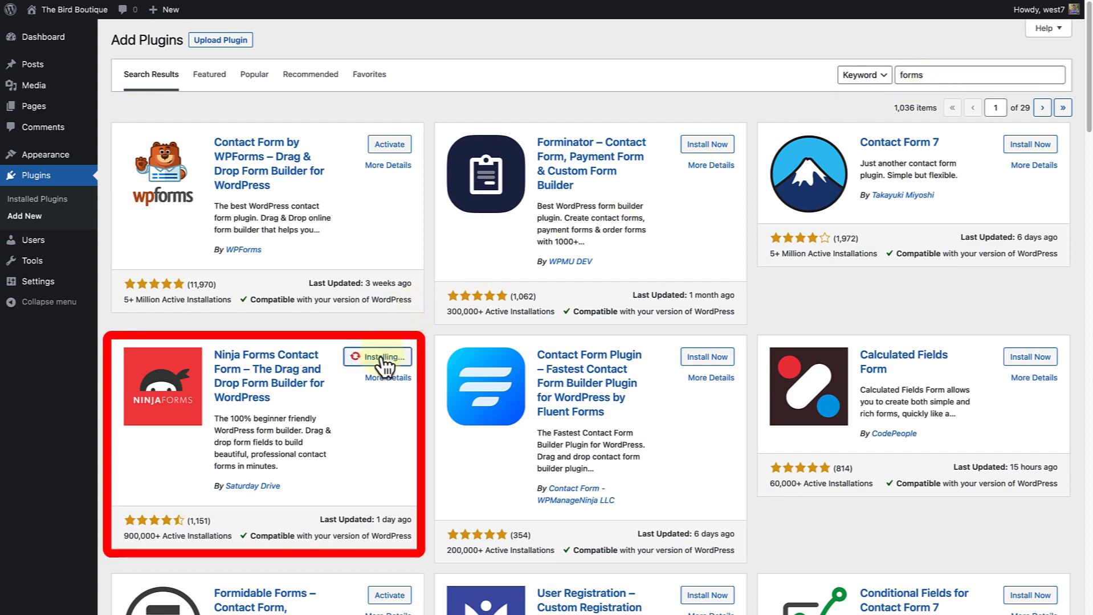
click(383, 358)
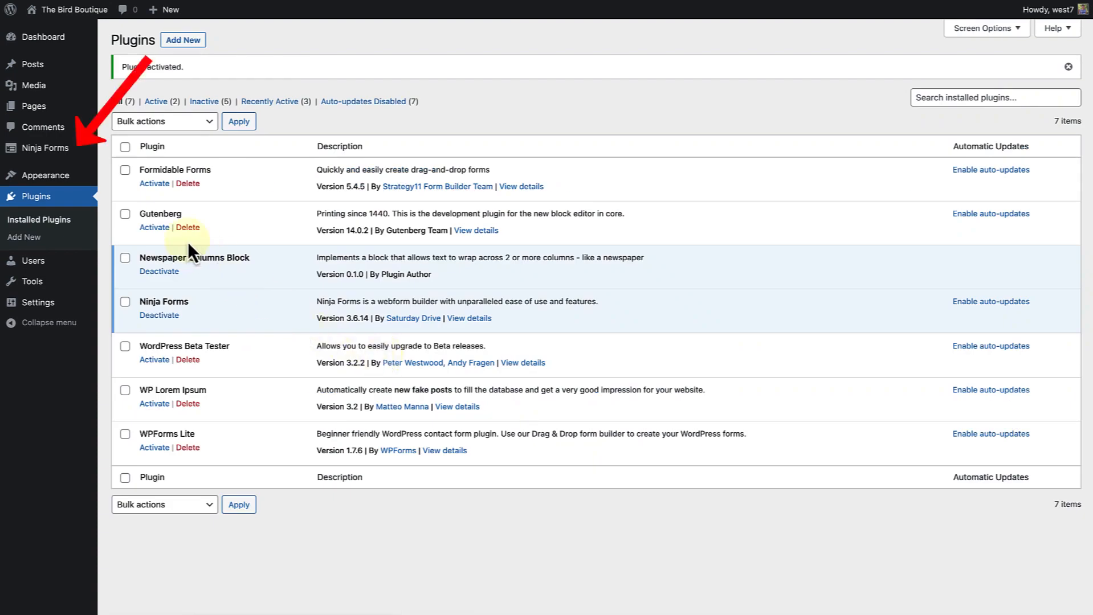
- Start a new form in Ninja Forms from the Blank Form template
mouse_move(40, 155)
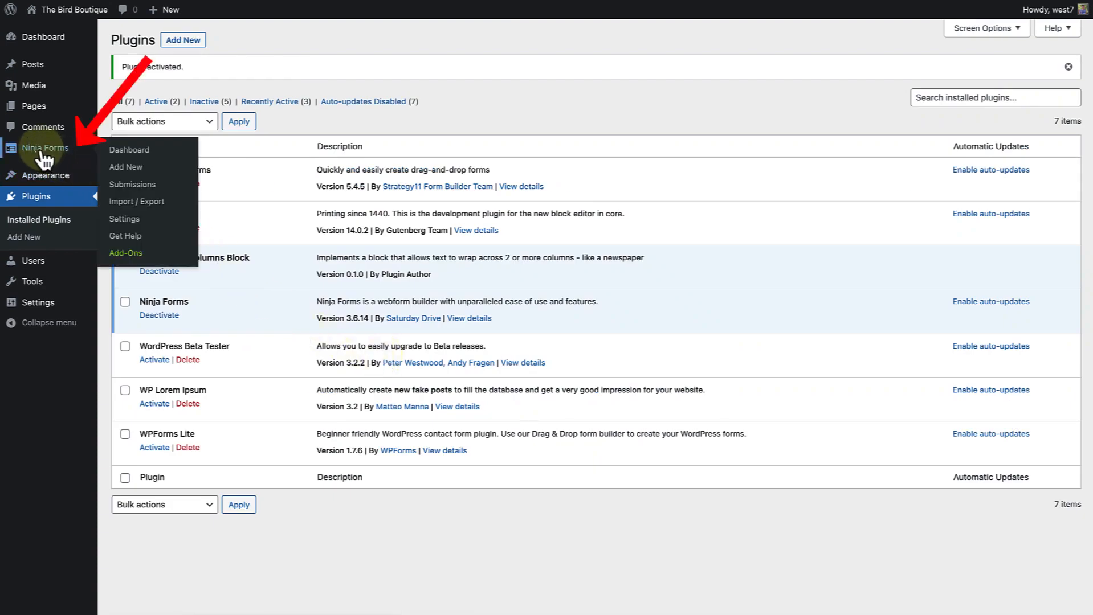
click(43, 149)
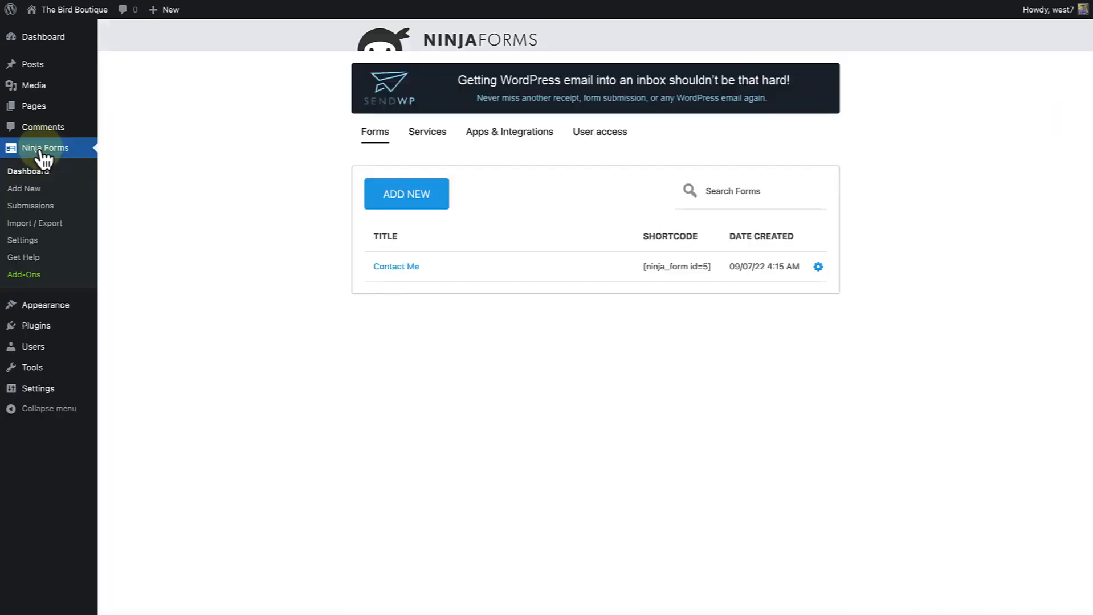
click(409, 197)
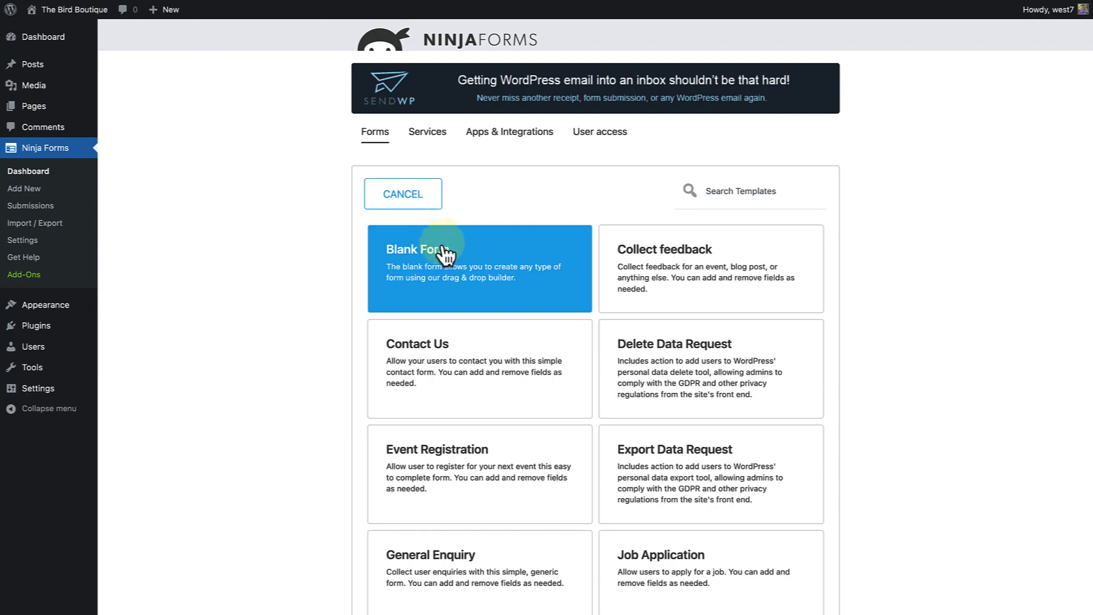
click(454, 277)
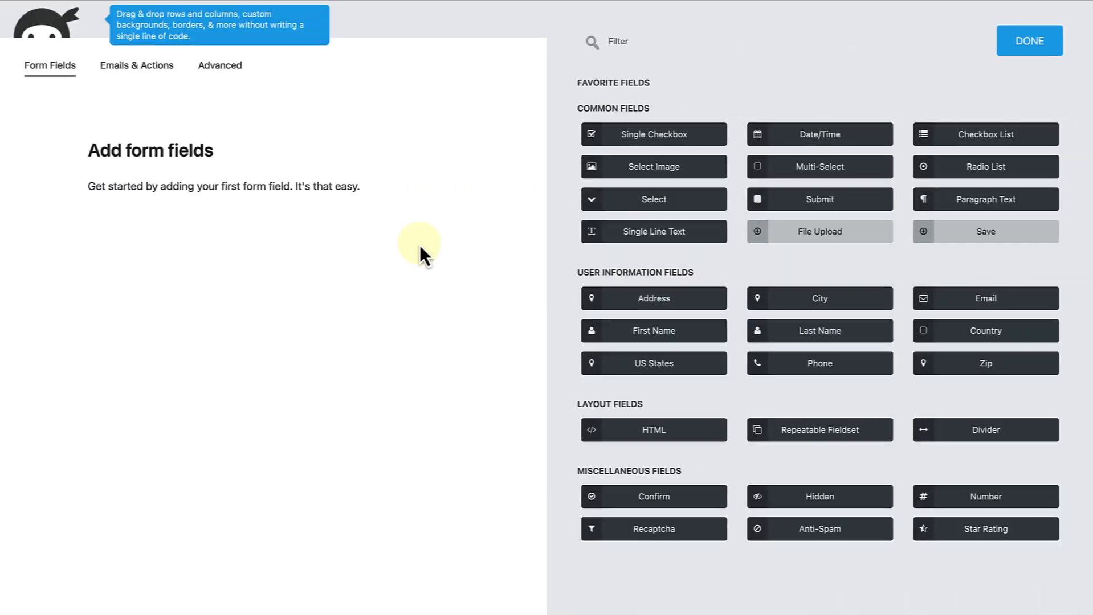
- Add First Name, Last Name, Email, Phone, Address, Country and Zip fields to the blank form
click(654, 335)
click(823, 336)
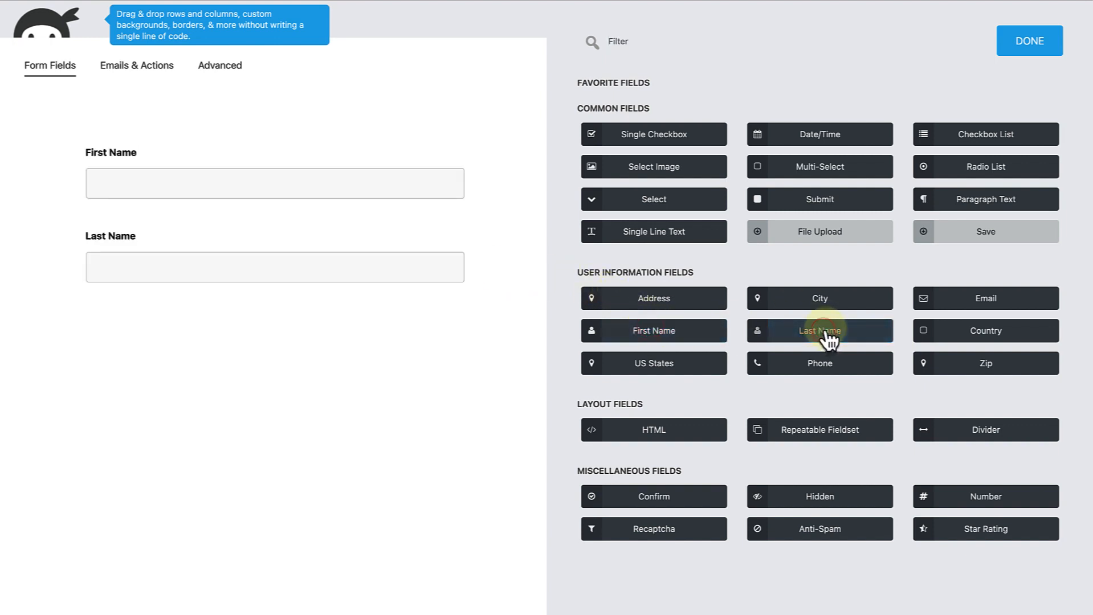
click(984, 298)
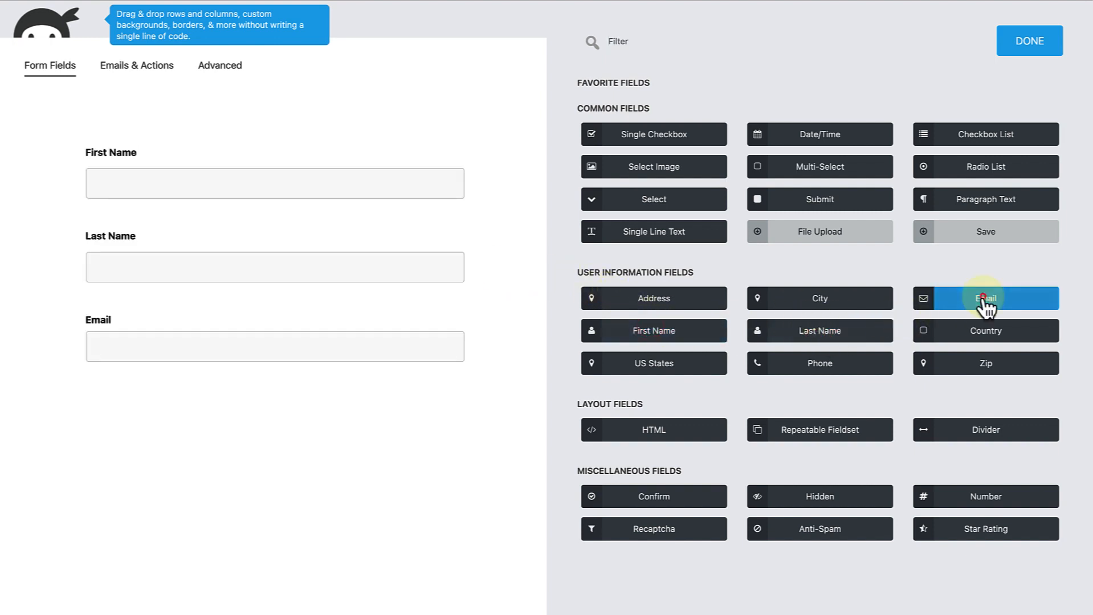
click(818, 365)
click(667, 305)
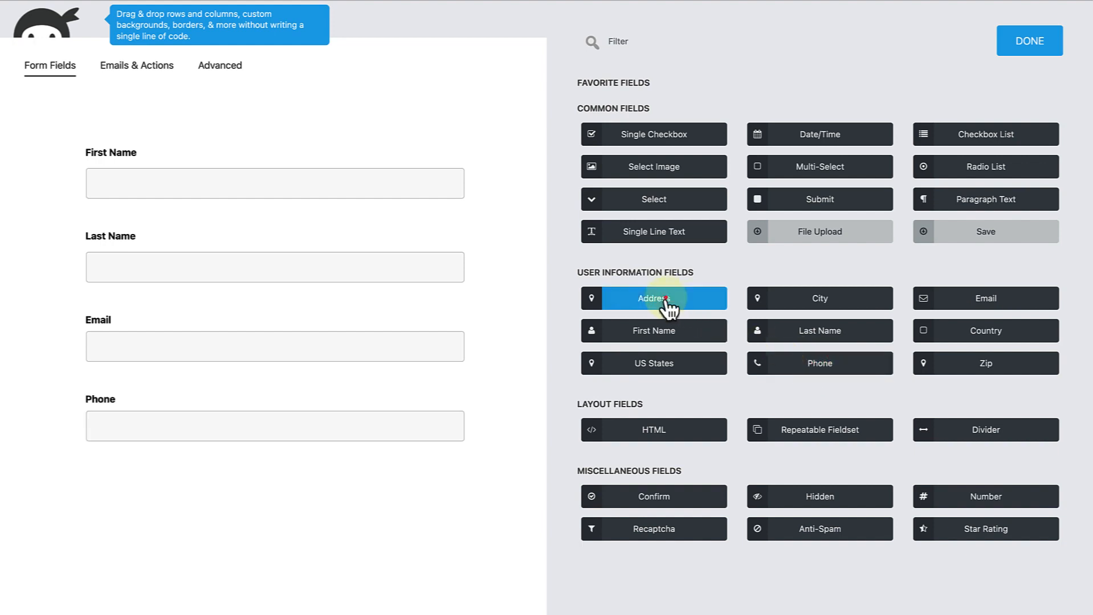
click(983, 338)
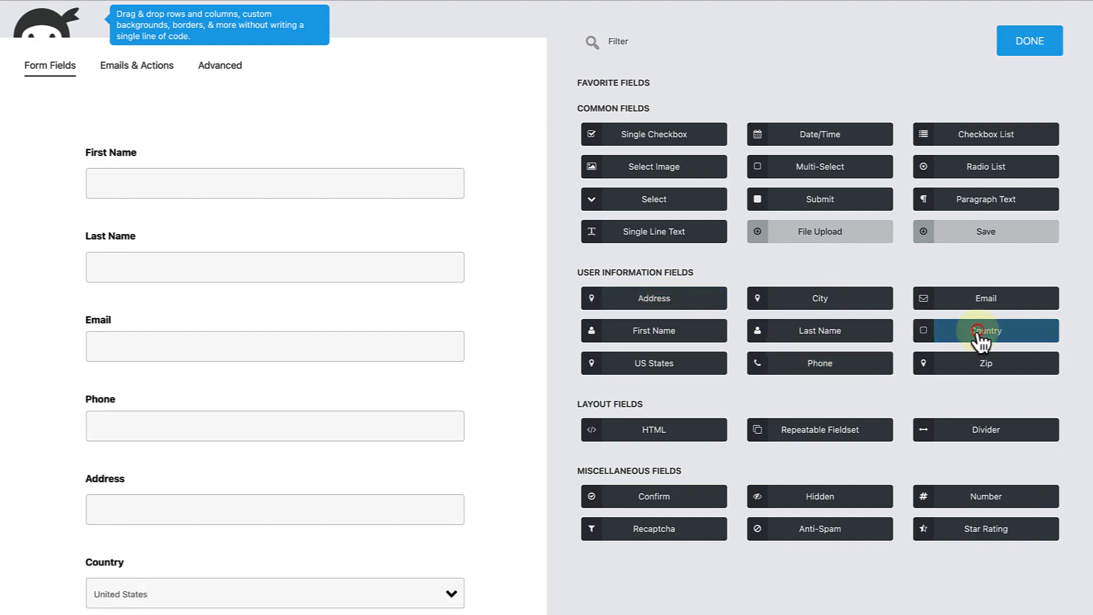
click(979, 370)
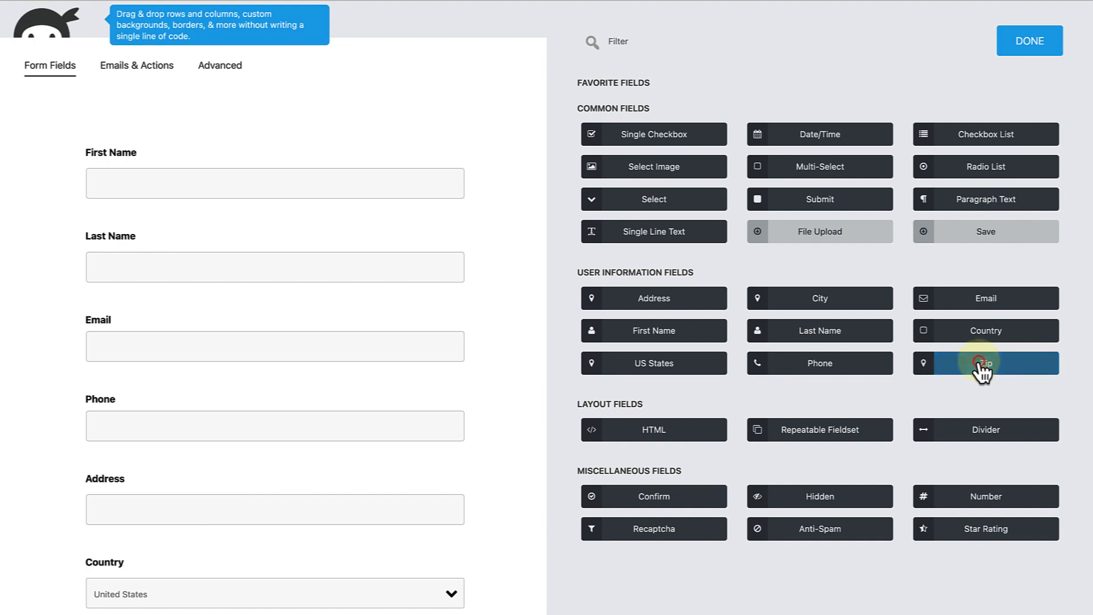
- Add a Checkbox List field to the form and label it "Dietary Requirements"
click(983, 144)
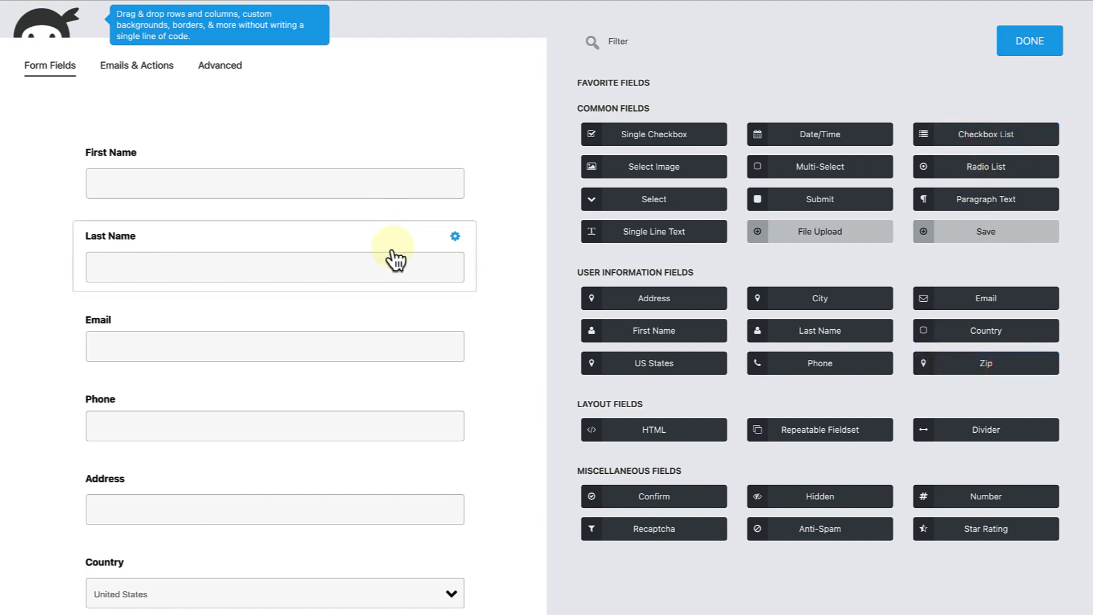
scroll(392, 258, down, 2)
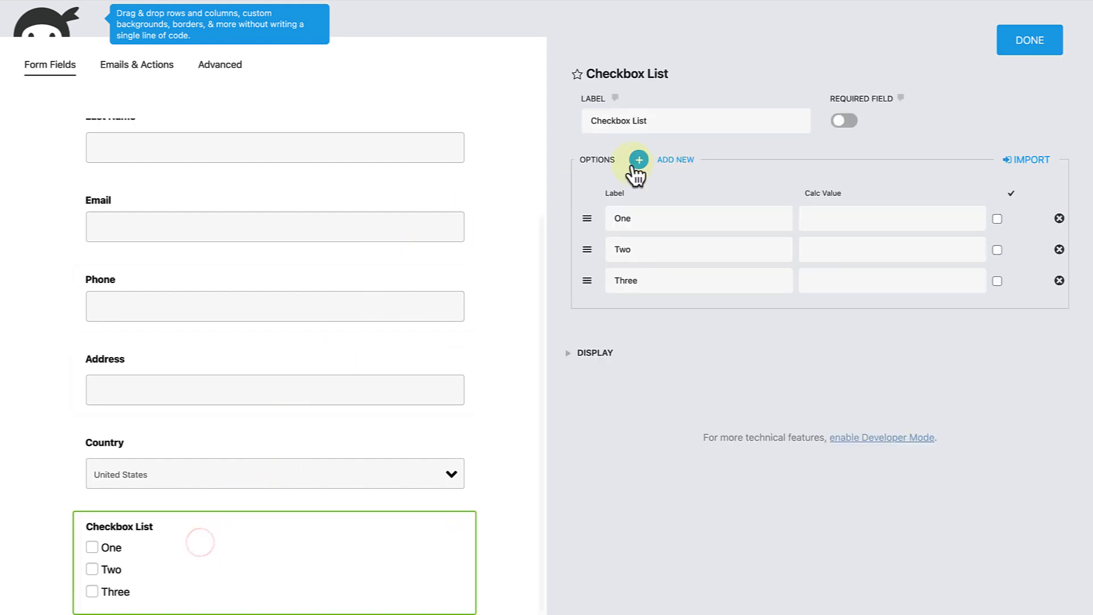
triple_click(663, 120)
text(Dietary Req)
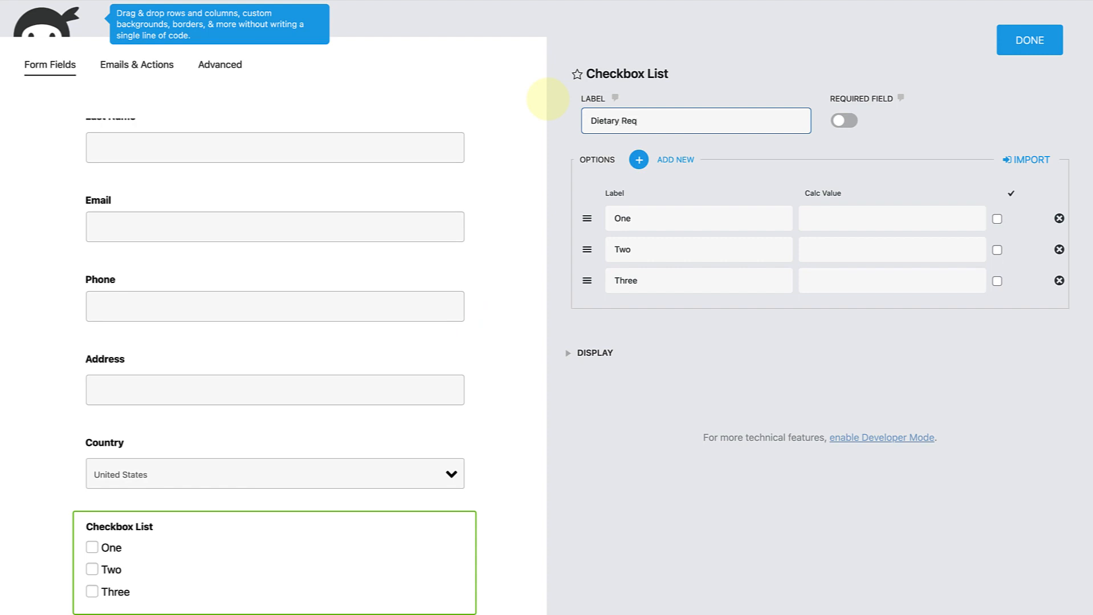
text(uirements)
- Set the Dietary Requirements options to None, Vegetarian, Gluten Allergy, Lactose Allergy, Nut Allergy and Shellfish Allergy
drag(638, 221, 582, 238)
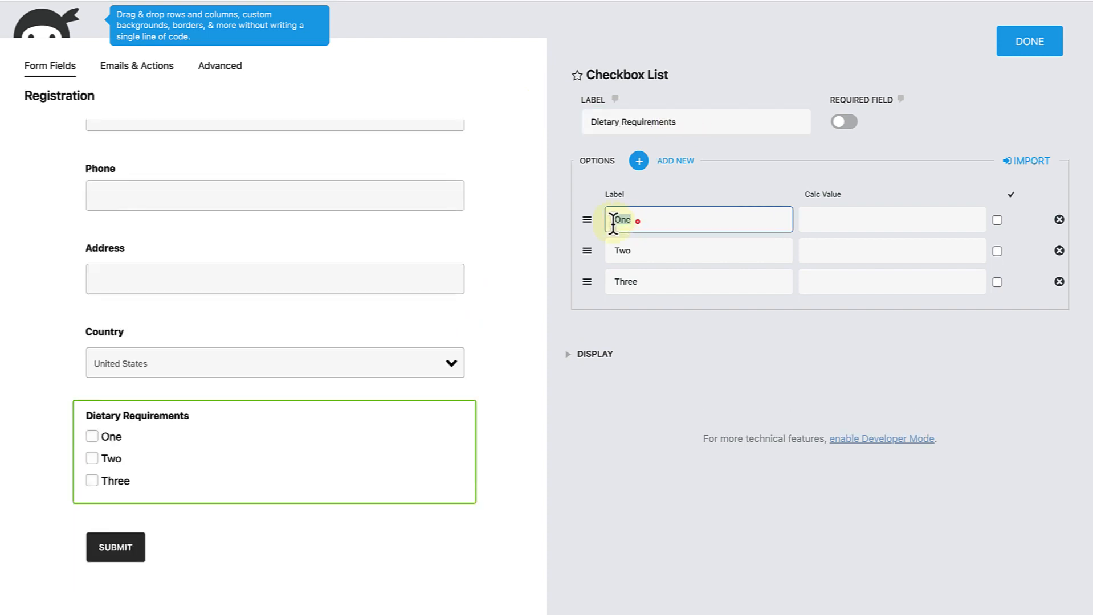
text(NoneVegetarian)
drag(650, 281, 601, 285)
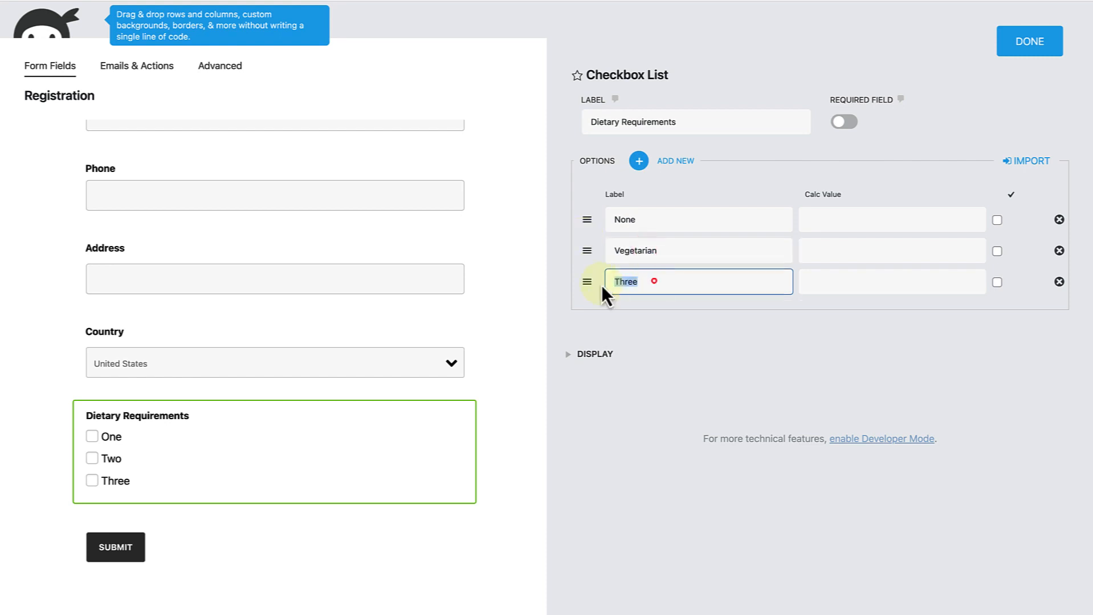
text(Gluten Allergy)
key(Return)
text(Lactose Allergy)
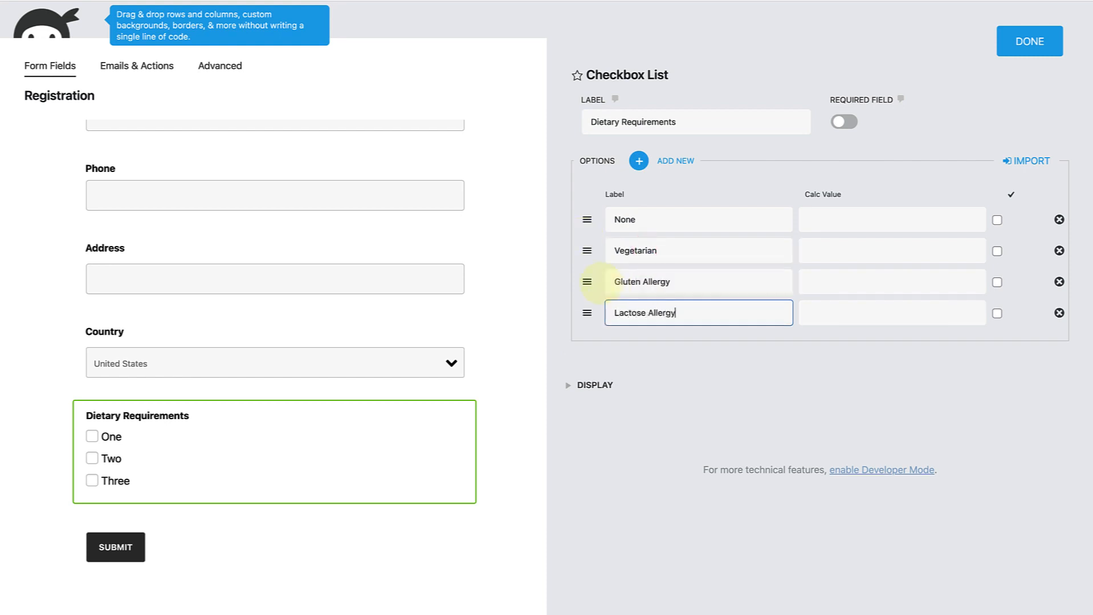
key(Return)
text(Nut Allergy)
key(Return)
text(Shellfish Allergy)
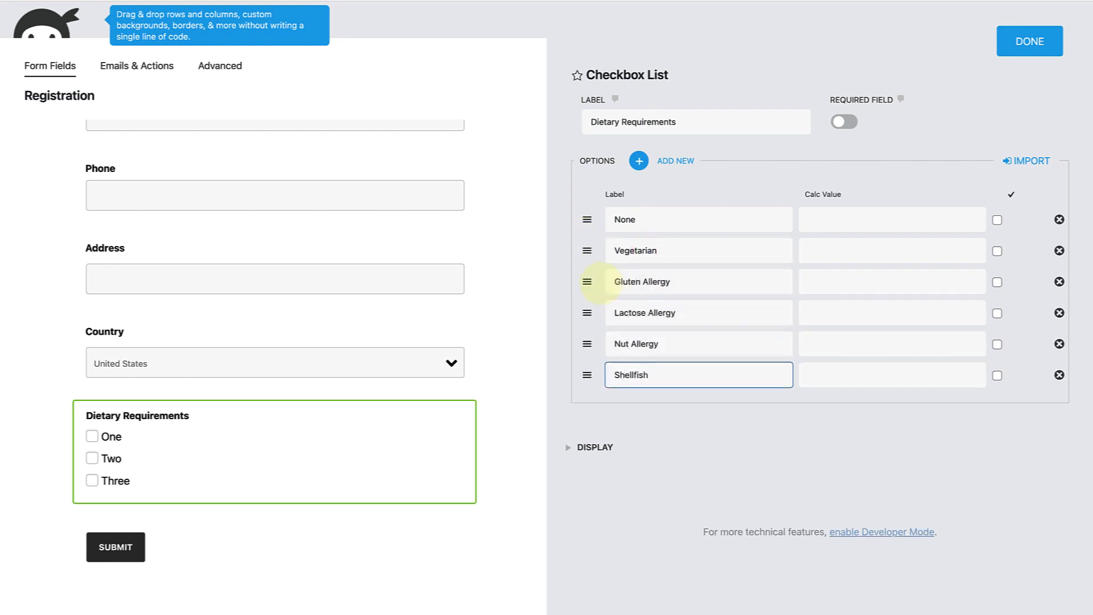
- Finish editing the checkbox list, publish the Registration form and close the form builder
click(1025, 41)
click(1026, 66)
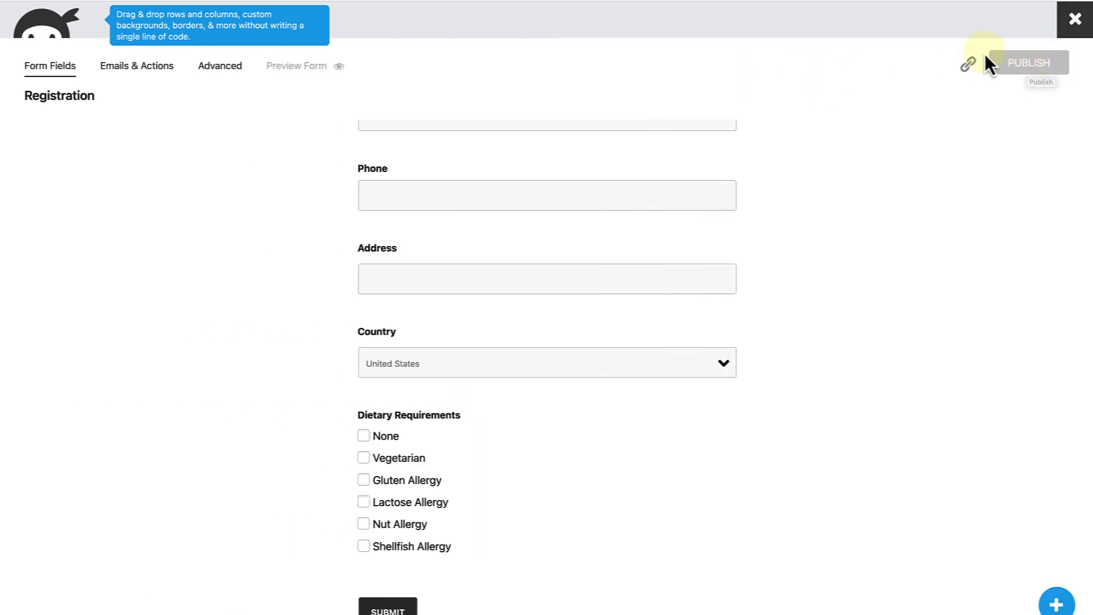
click(1075, 19)
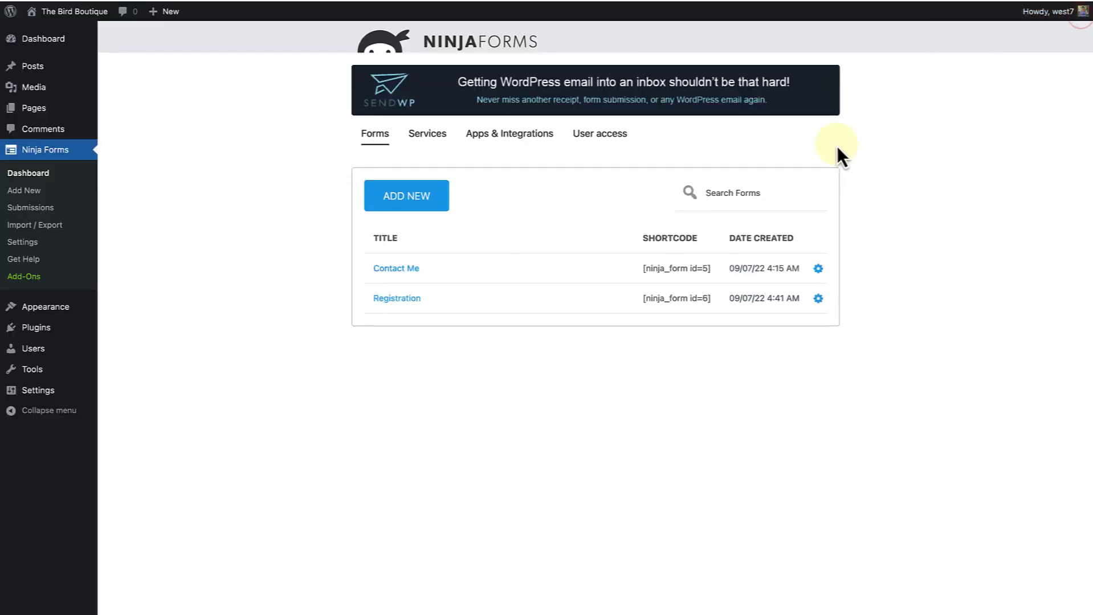
- Open the RSVP / Registration page for editing and place the cursor at the end of the "Hosted by the Institute of Directors" paragraph
click(33, 108)
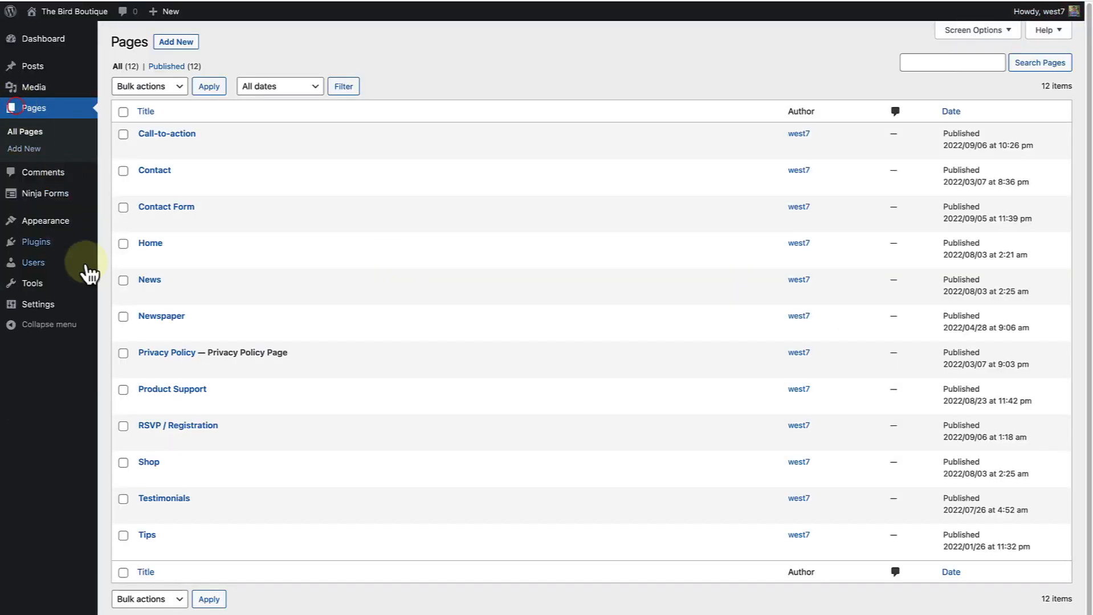
click(167, 422)
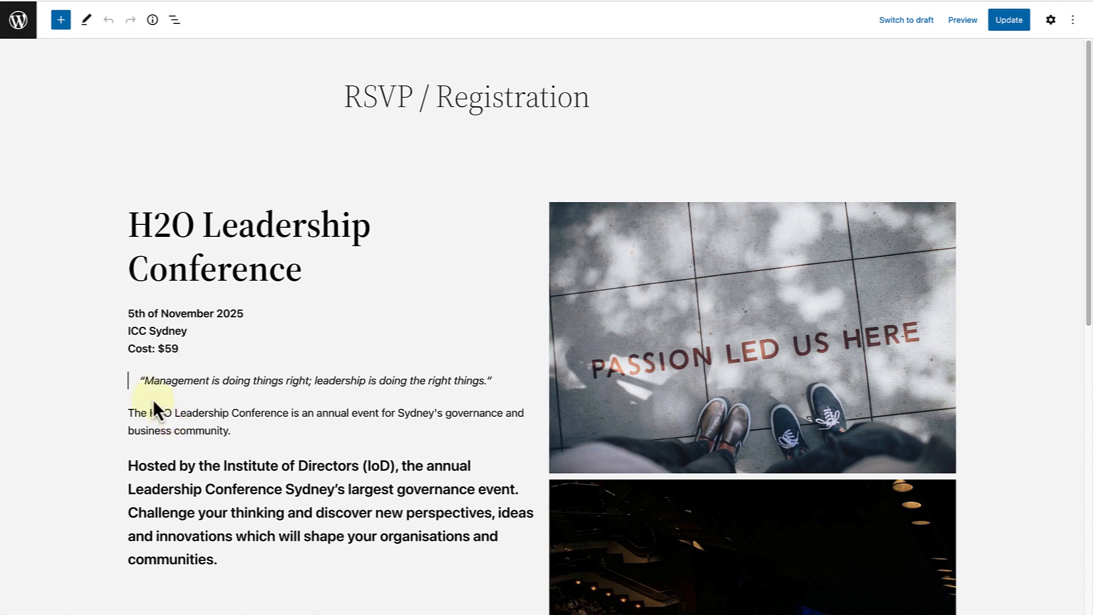
scroll(154, 408, down, 5)
click(235, 310)
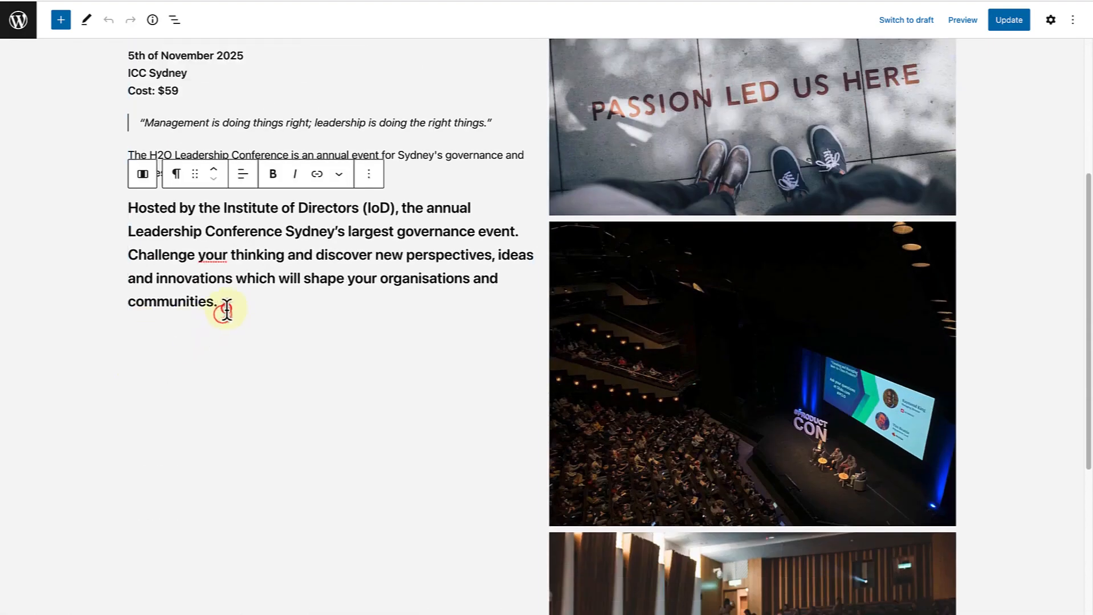
- Insert a Ninja Form block below the "Hosted by the Institute of Directors" paragraph and set it to display the Registration form
key(Return)
text(/)
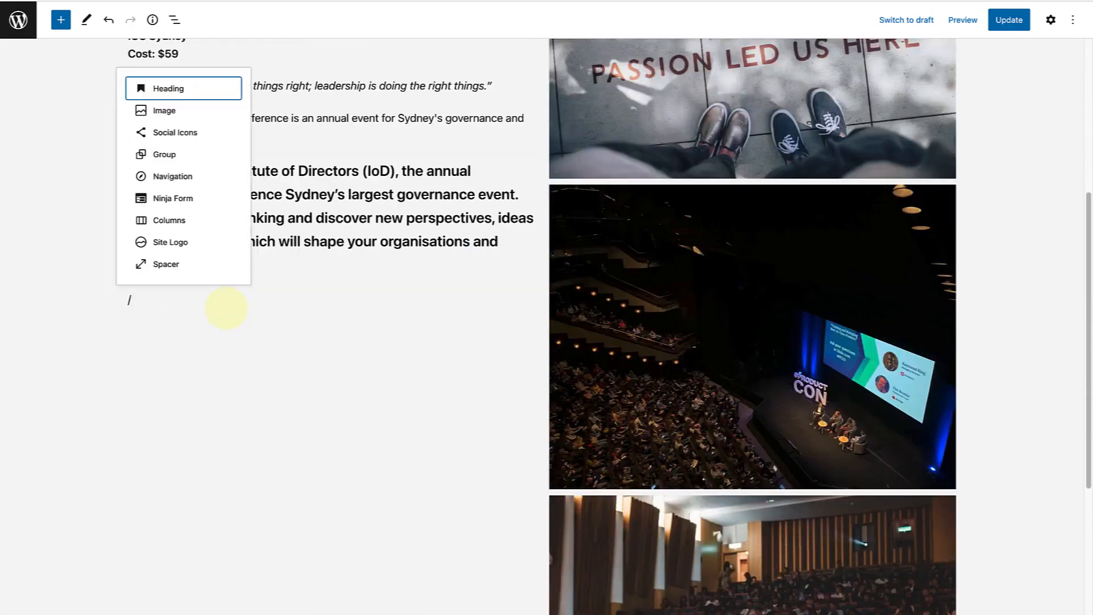
text(forms)
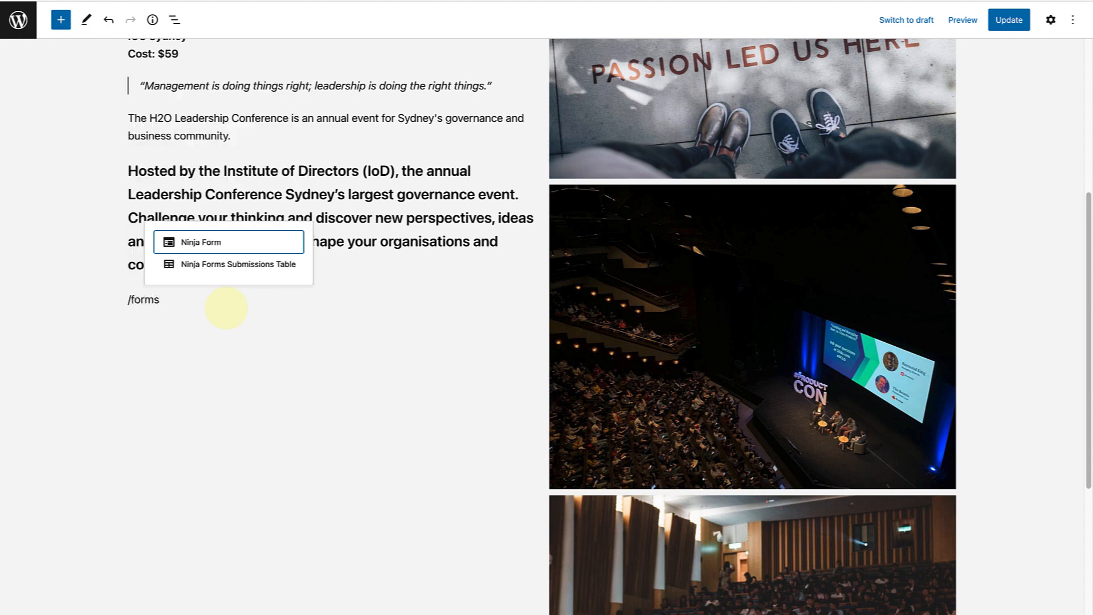
click(224, 244)
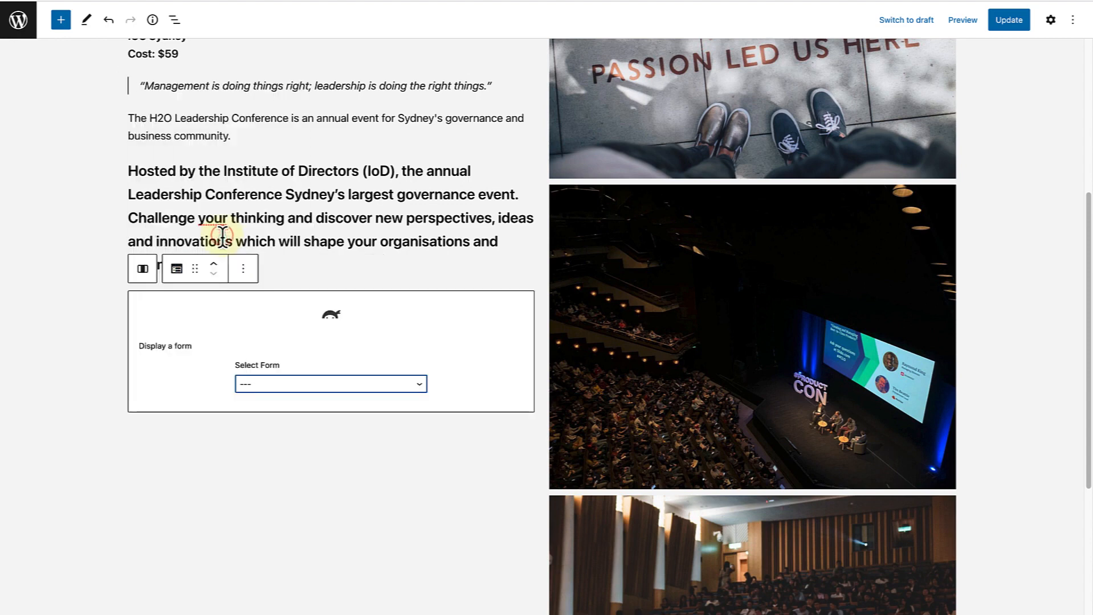
click(249, 385)
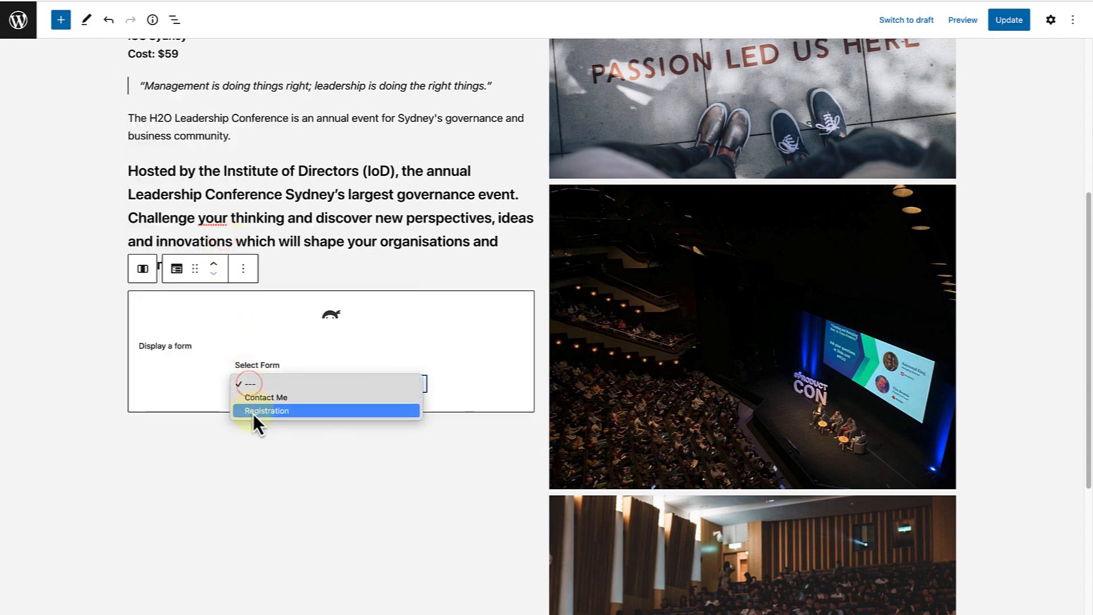
click(273, 411)
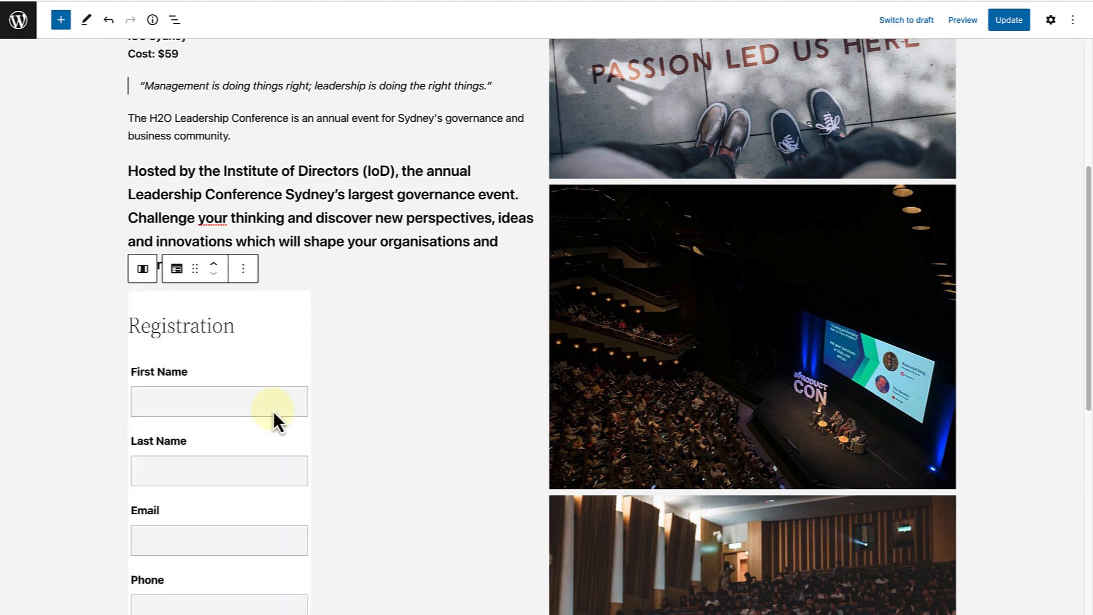
- Preview the RSVP / Registration page in a new tab and look through the Registration form down to Dietary Requirements
scroll(273, 411, down, 2)
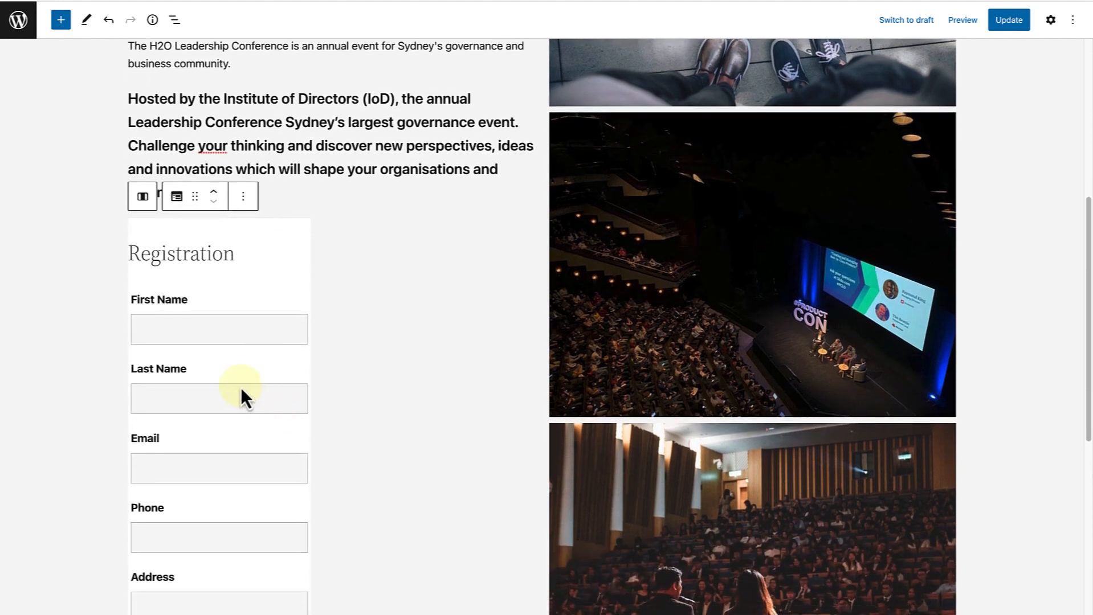
click(954, 29)
click(899, 128)
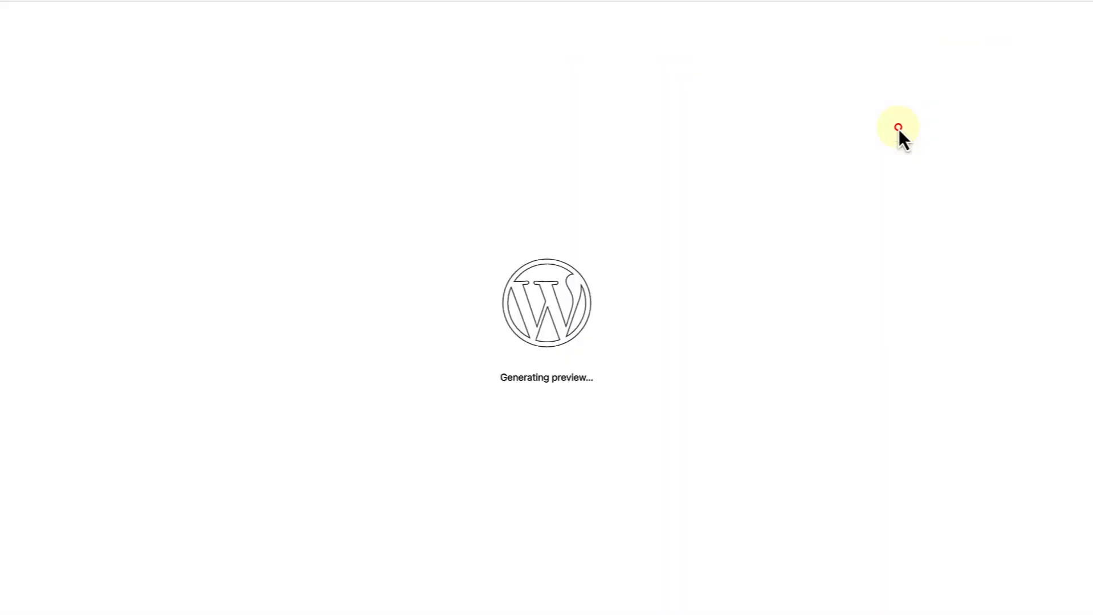
scroll(814, 255, down, 5)
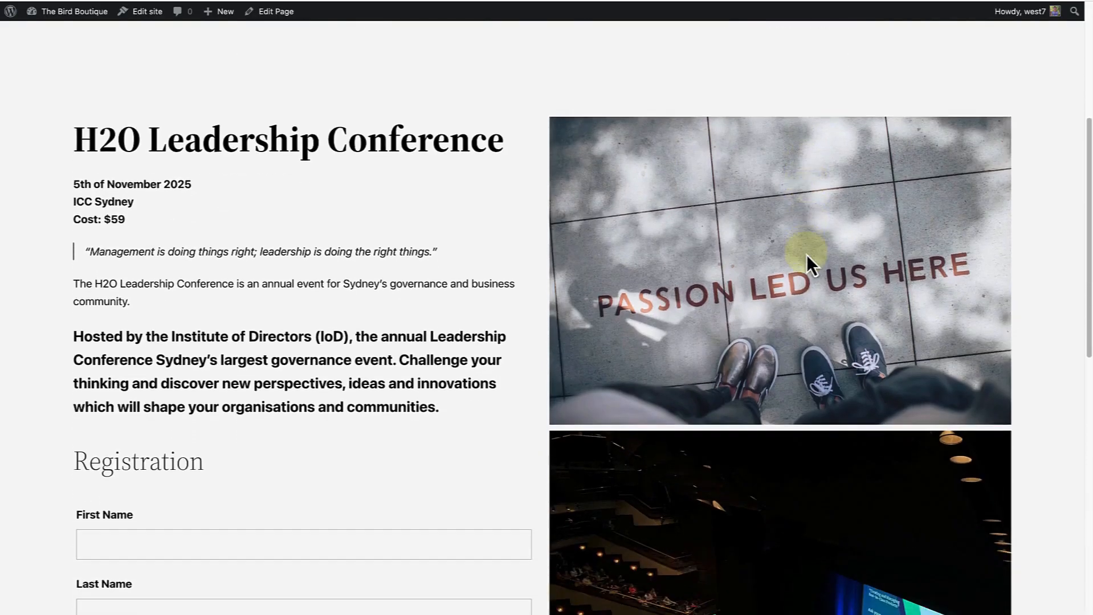
scroll(806, 254, down, 2)
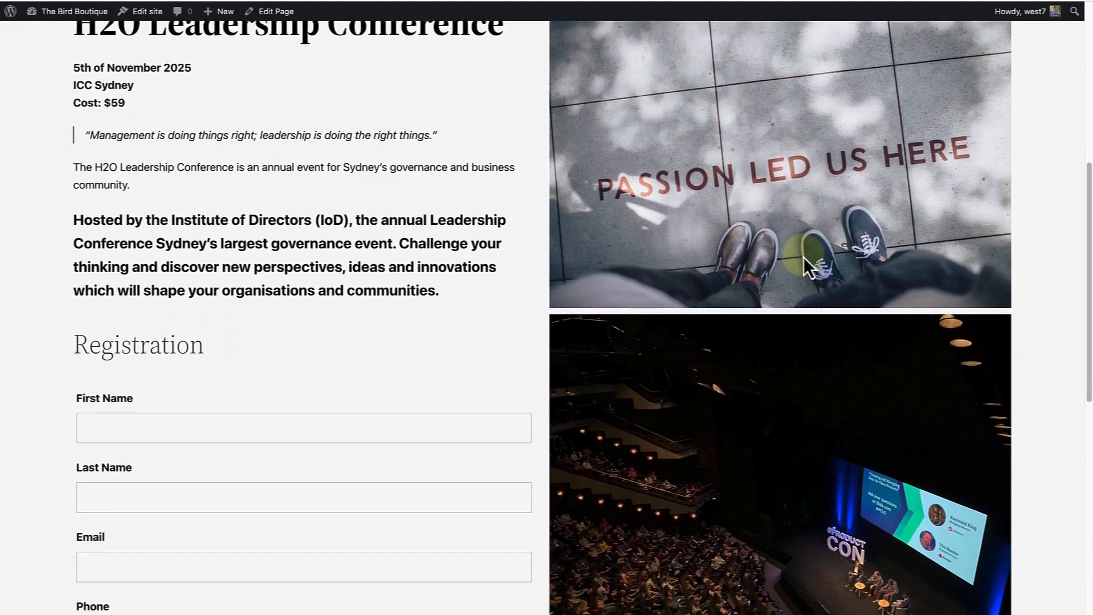
scroll(804, 257, down, 4)
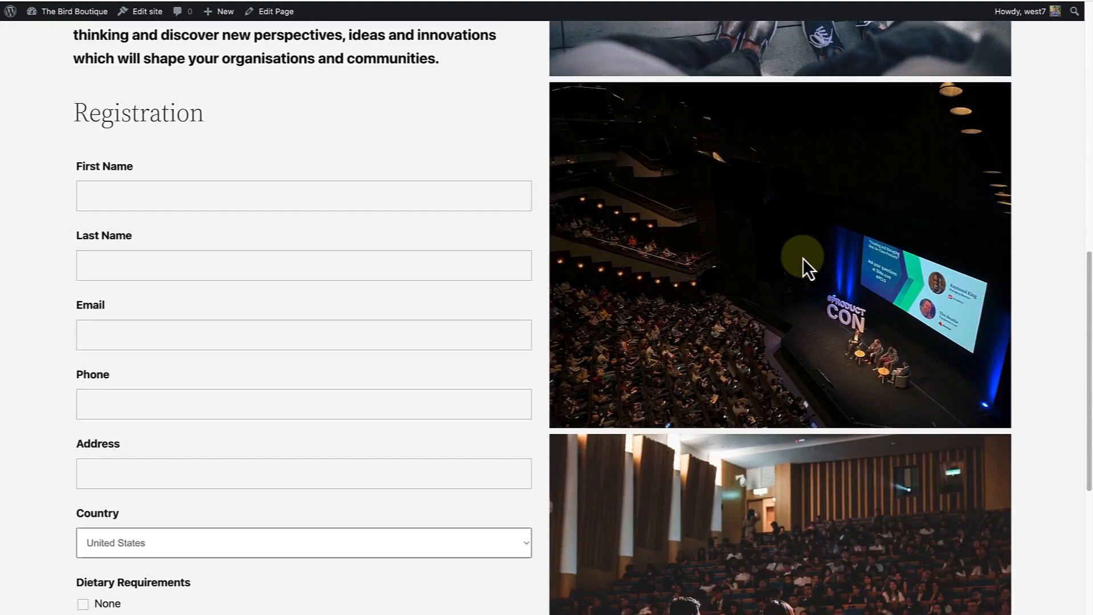
scroll(802, 258, down, 3)
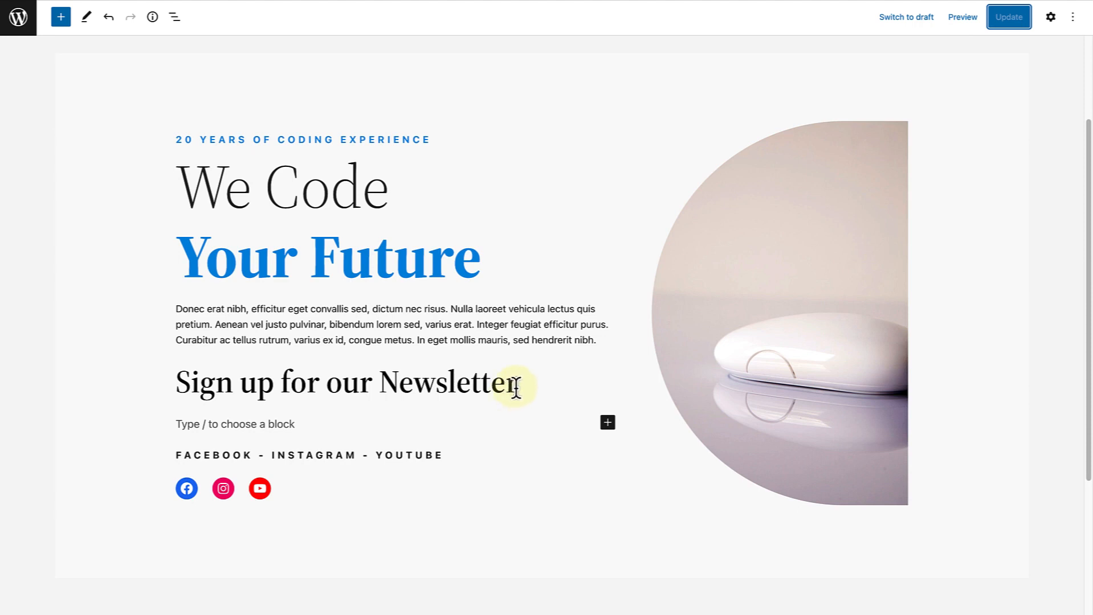
- Leave the page editor, go to adding new plugins and search the plugin directory for "forms"
click(20, 19)
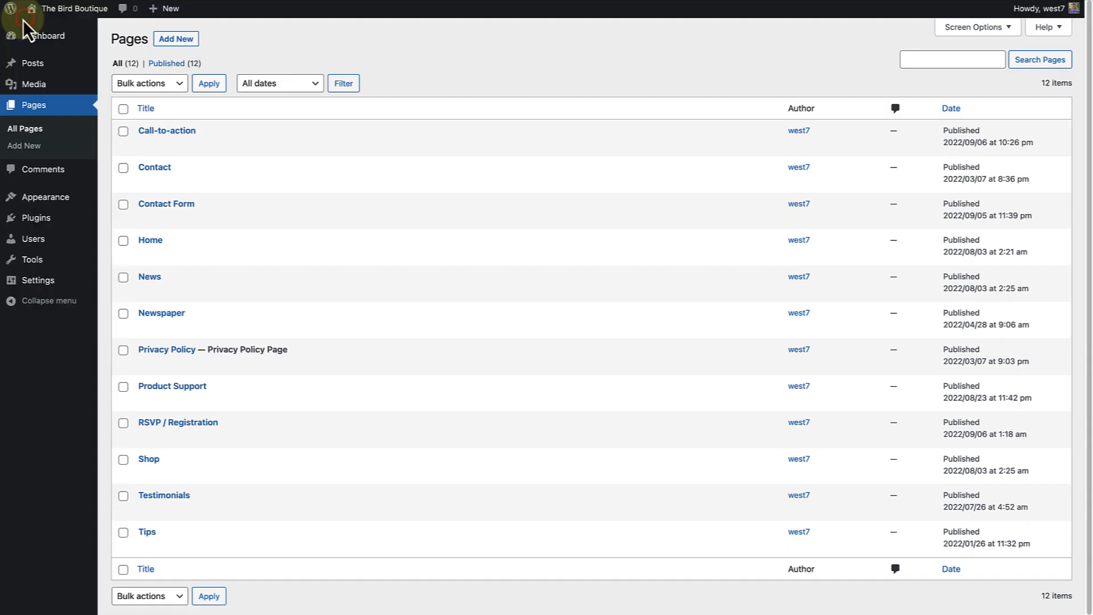
click(28, 220)
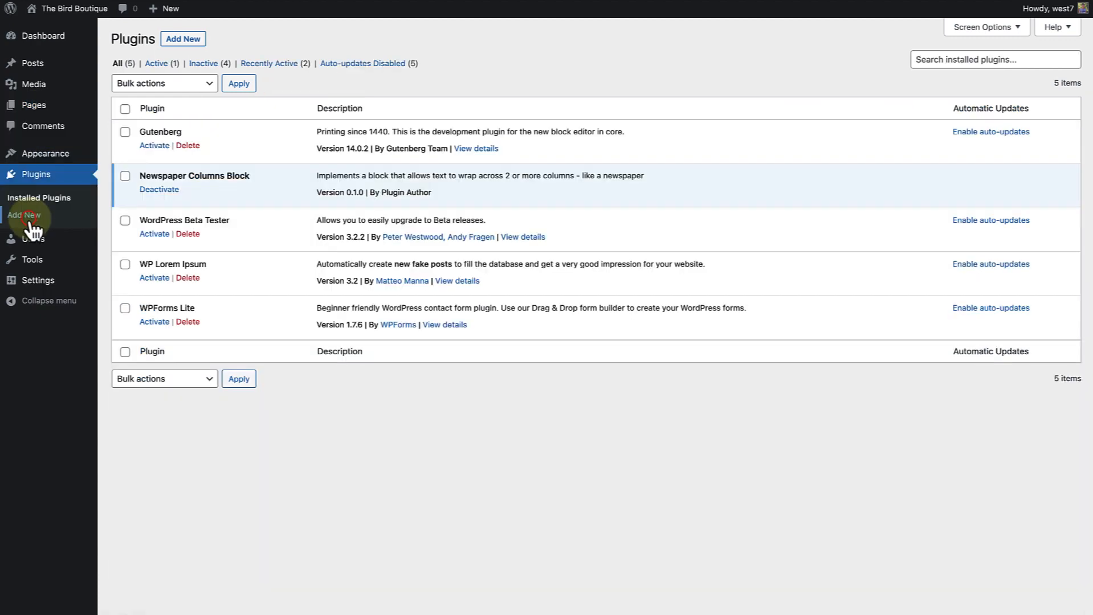
click(183, 39)
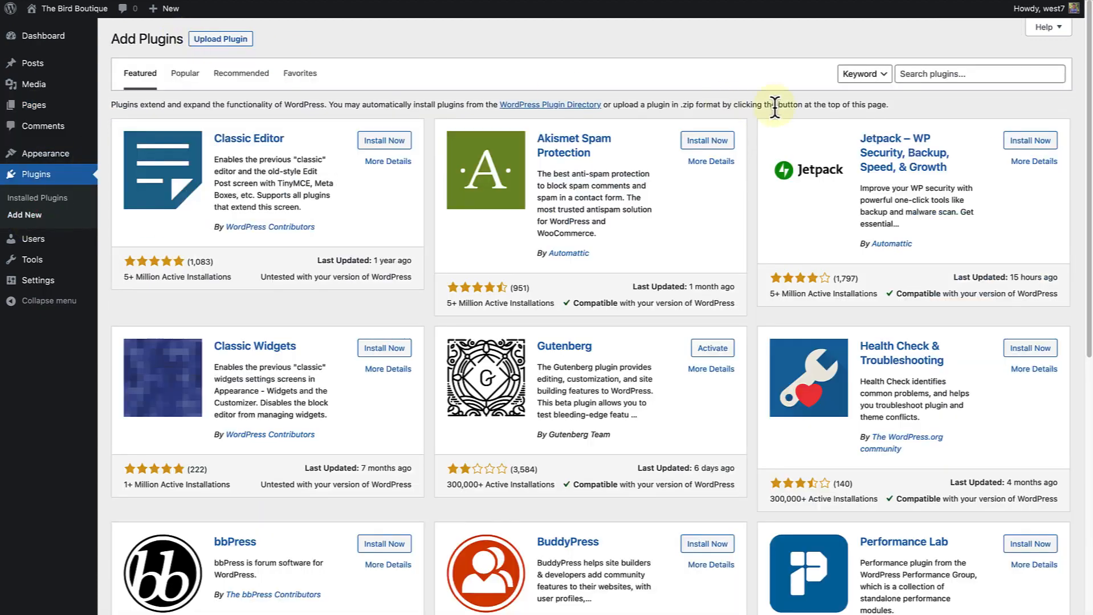
click(923, 74)
text(forms)
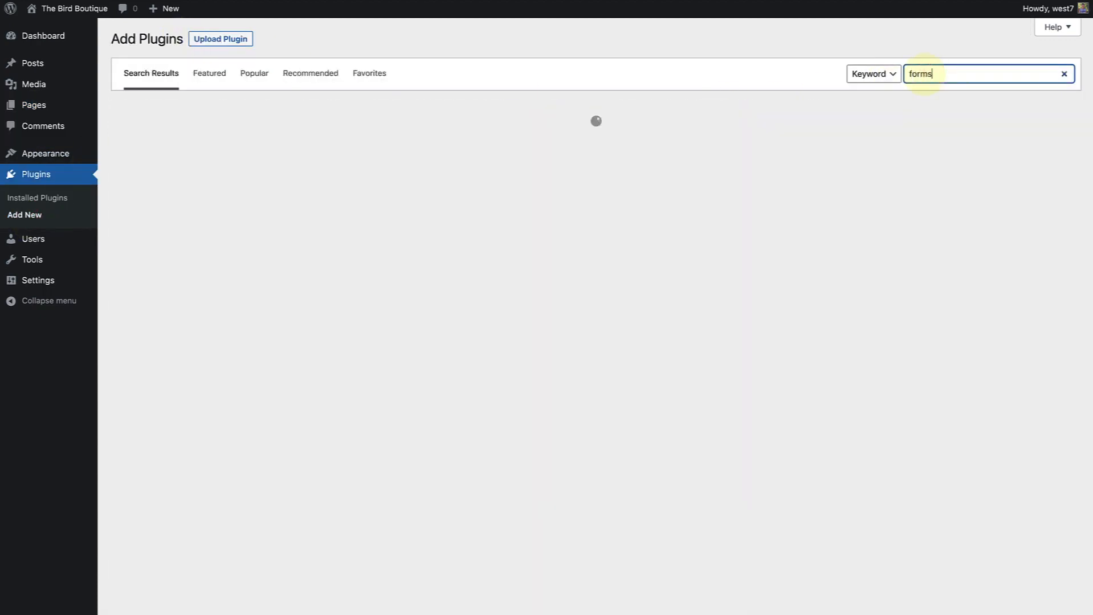
- Install and activate the Formidable Forms plugin
scroll(737, 194, down, 2)
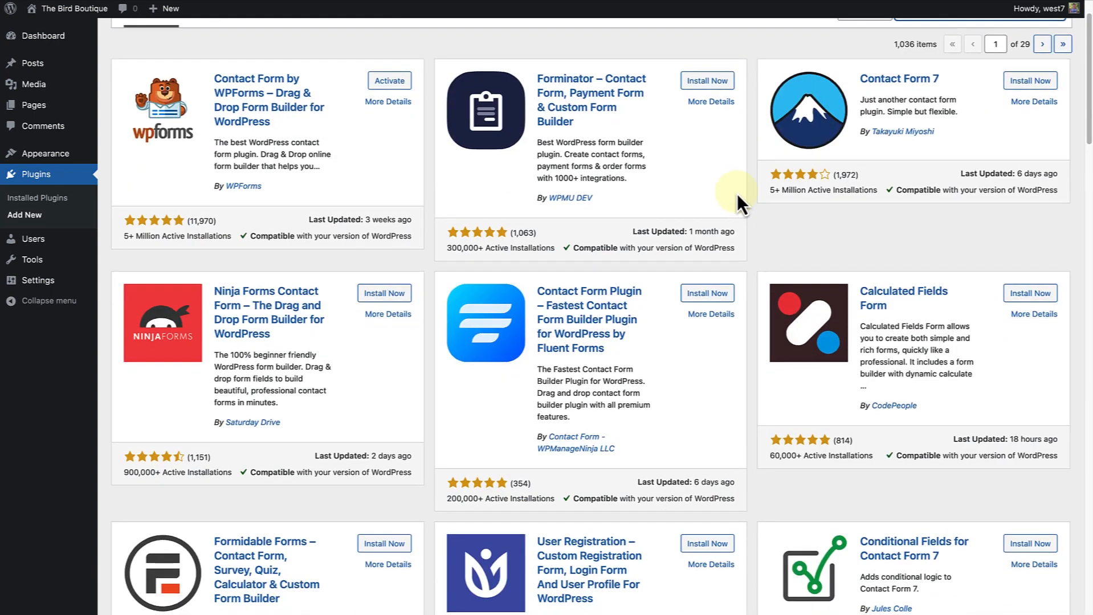
scroll(736, 194, down, 5)
click(378, 289)
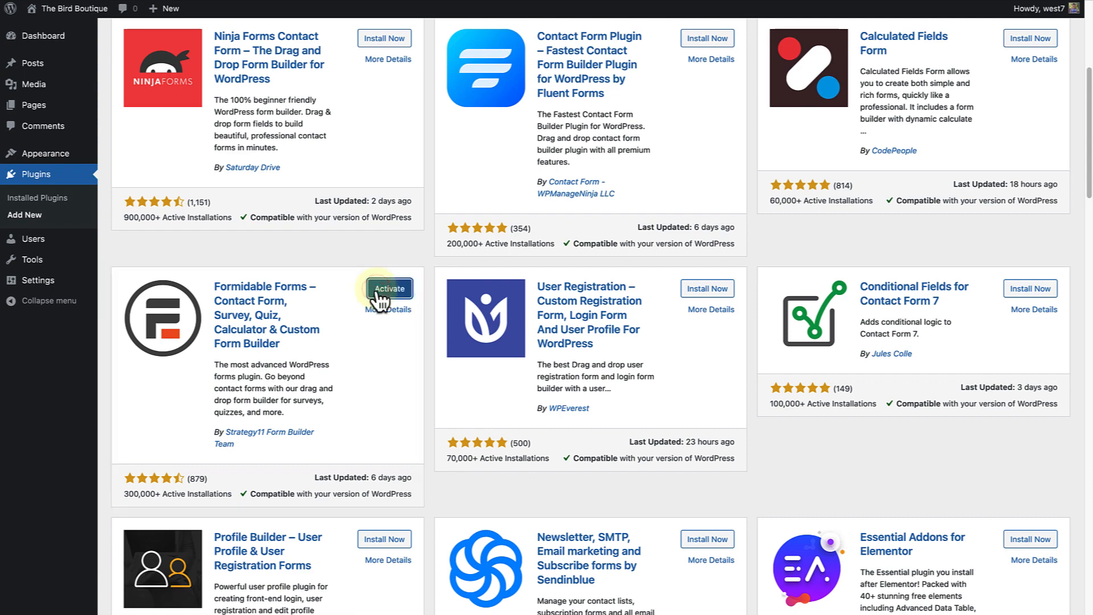
click(387, 289)
- Create a new blank Formidable form named "Subscribe"
click(38, 147)
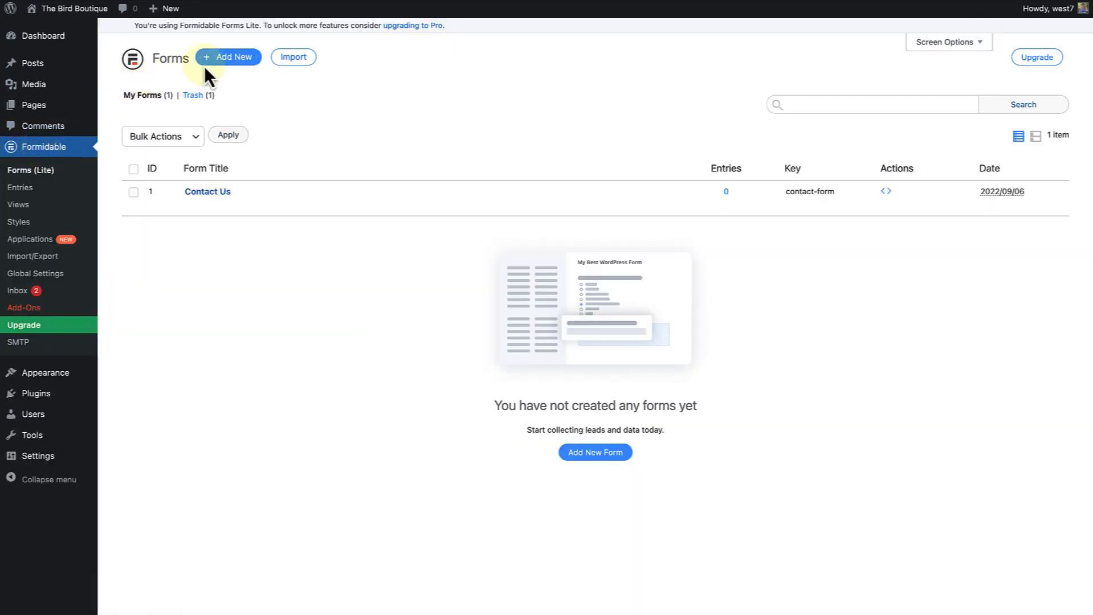
click(232, 59)
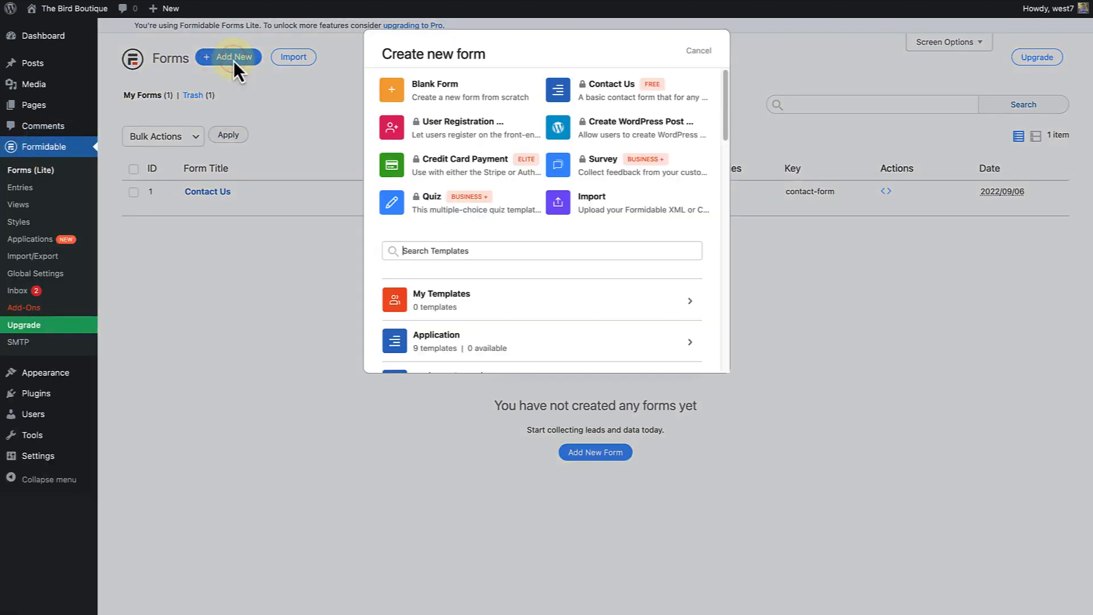
click(455, 98)
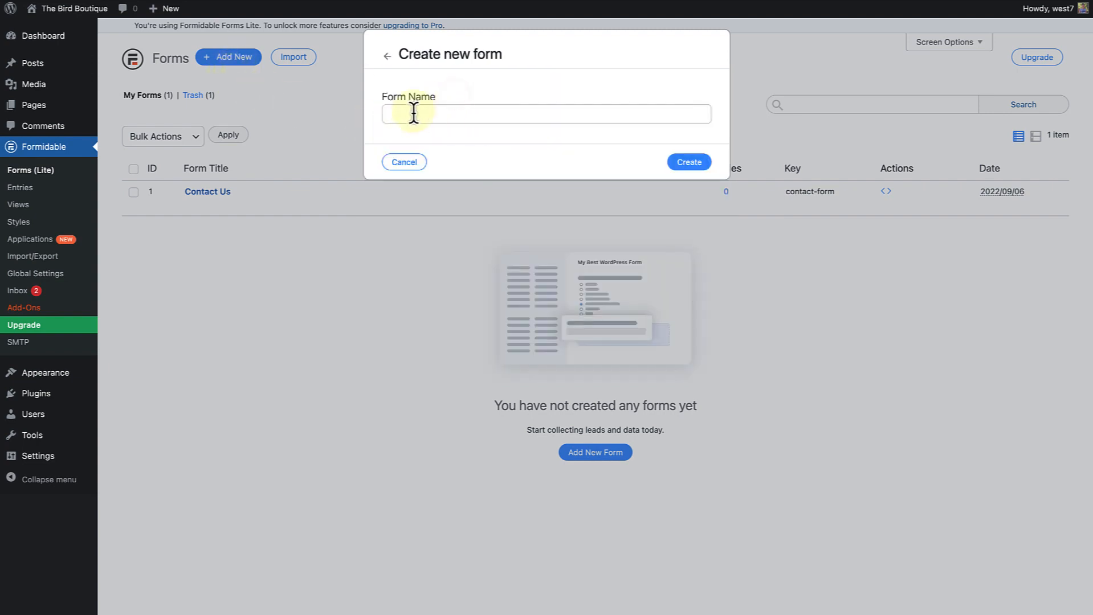
text(Subscribe)
click(686, 162)
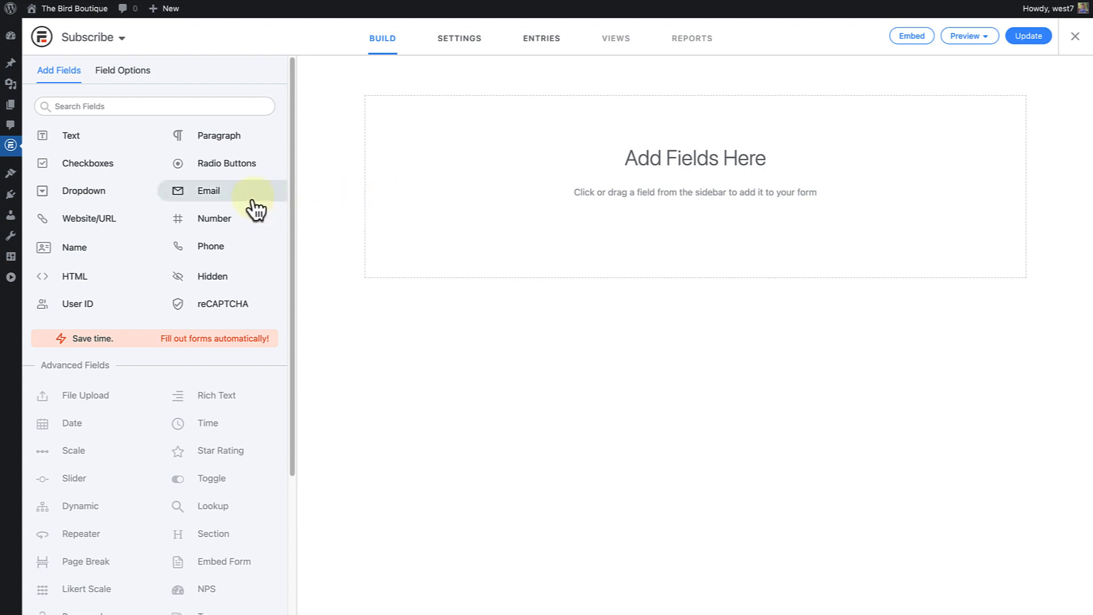
- Add an Email field to the Subscribe form, save the form and close the form builder
click(235, 194)
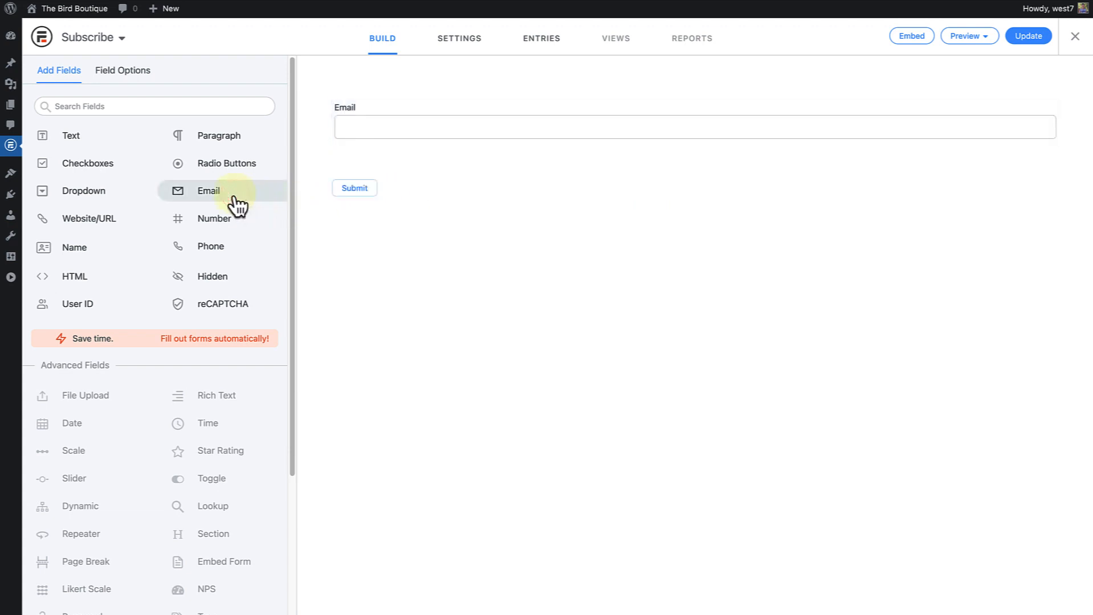
click(1026, 37)
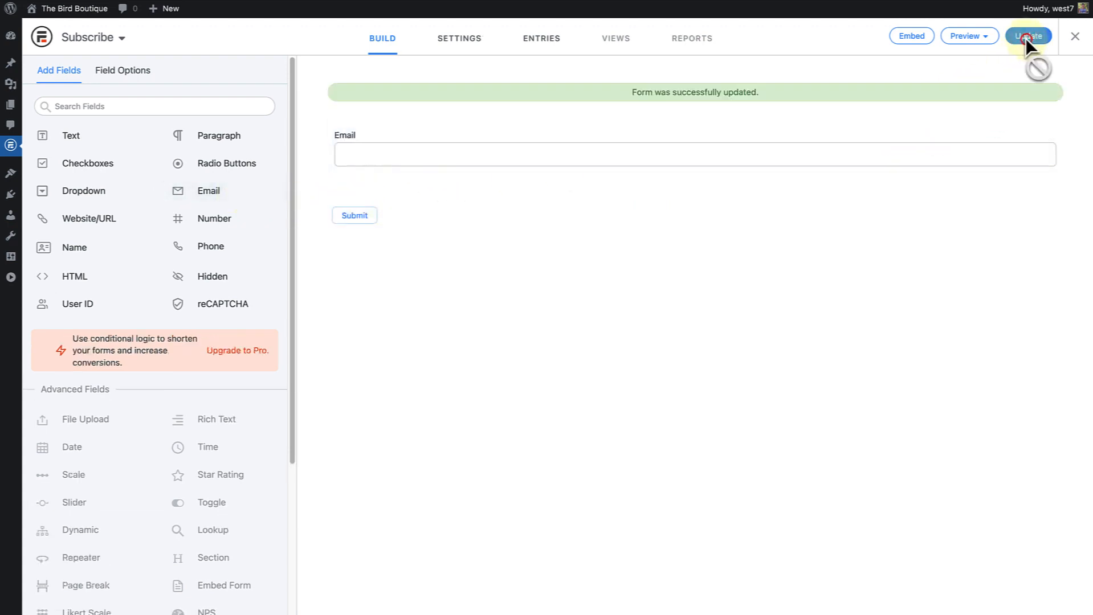
click(1073, 38)
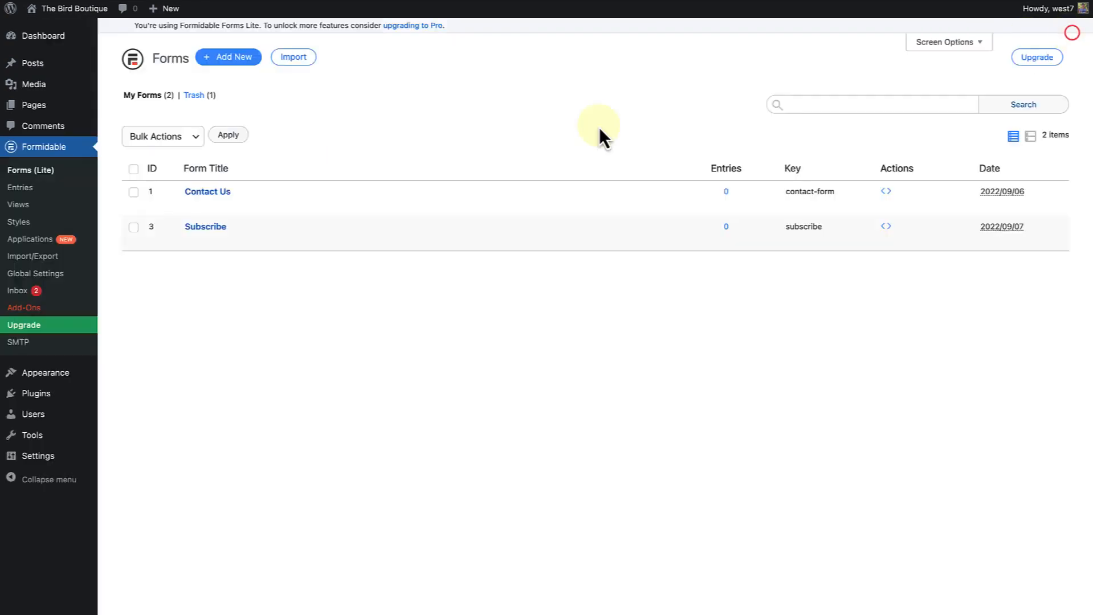
- Open the Call-to-action page for editing
click(34, 105)
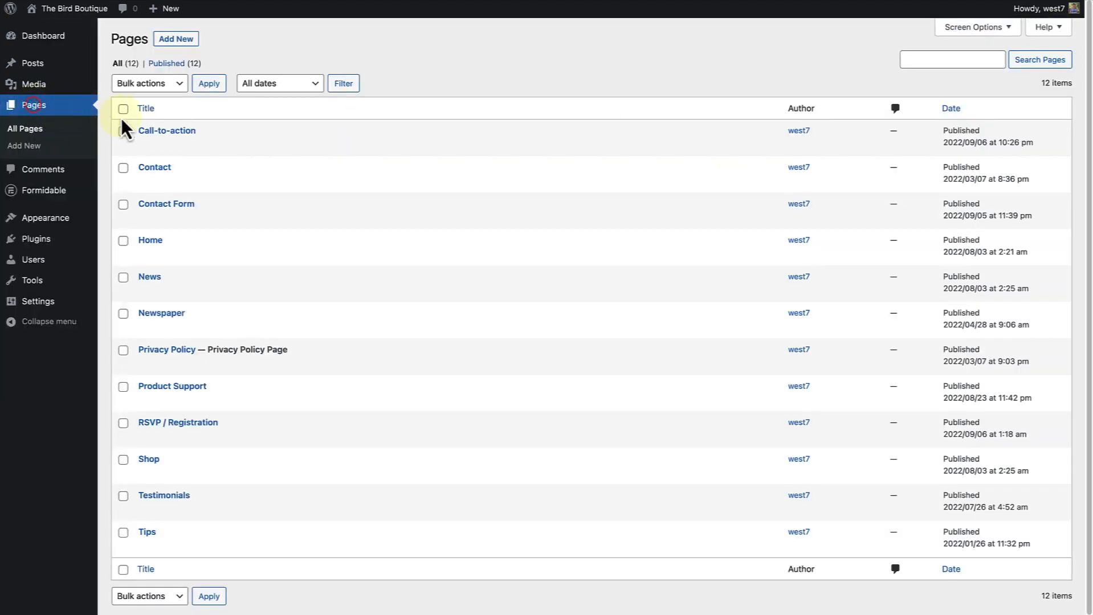
click(169, 132)
scroll(233, 238, down, 2)
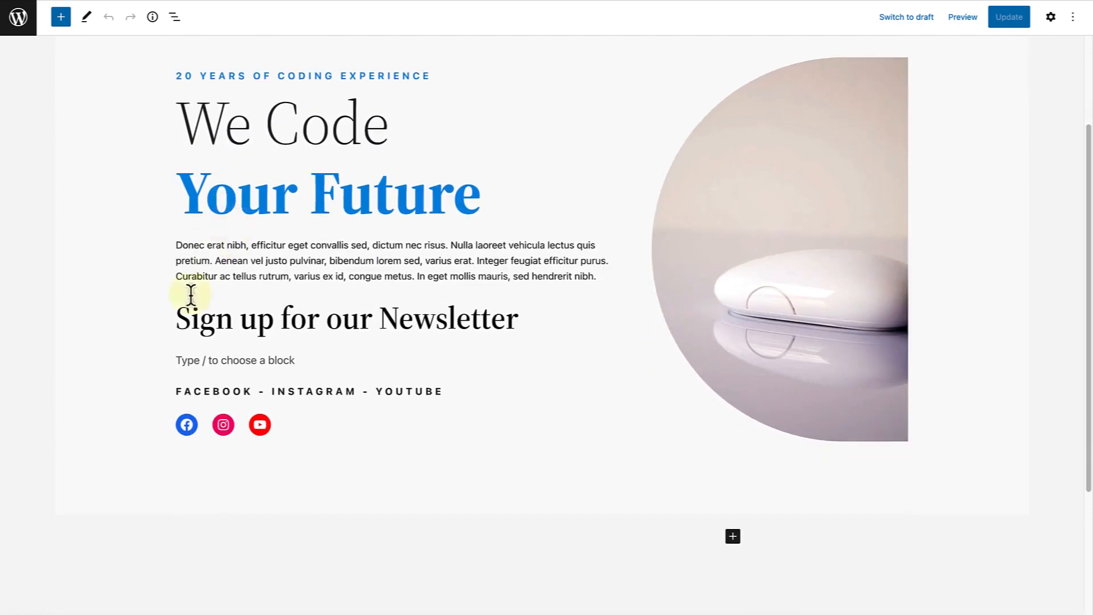
- Insert a Formidable Forms block with the Subscribe form under "Sign up for our Newsletter" and preview the page in a new tab
click(184, 354)
text(/forms)
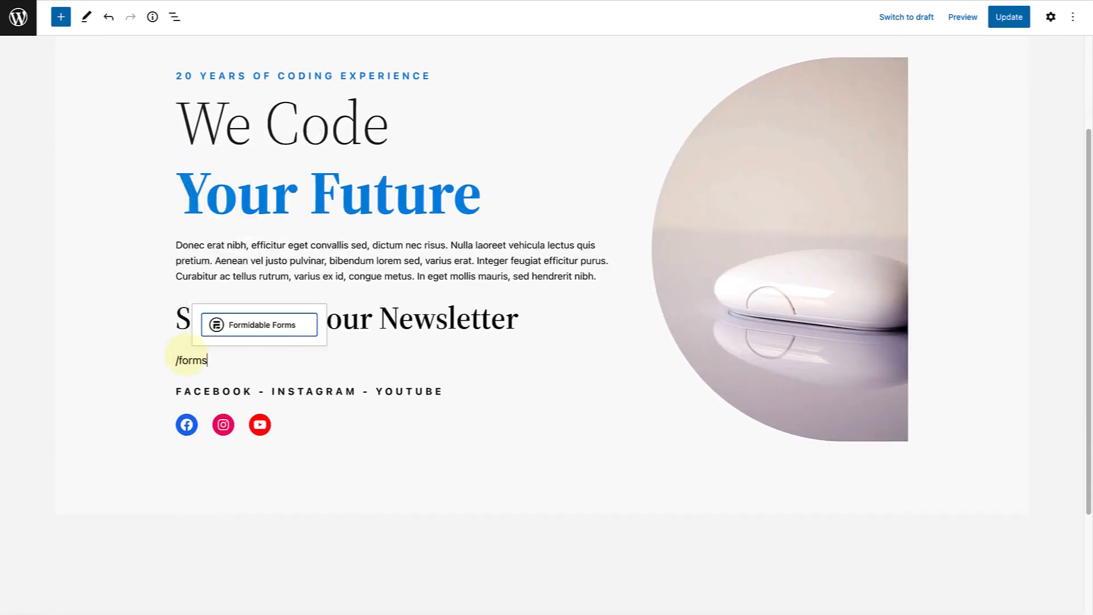
click(248, 325)
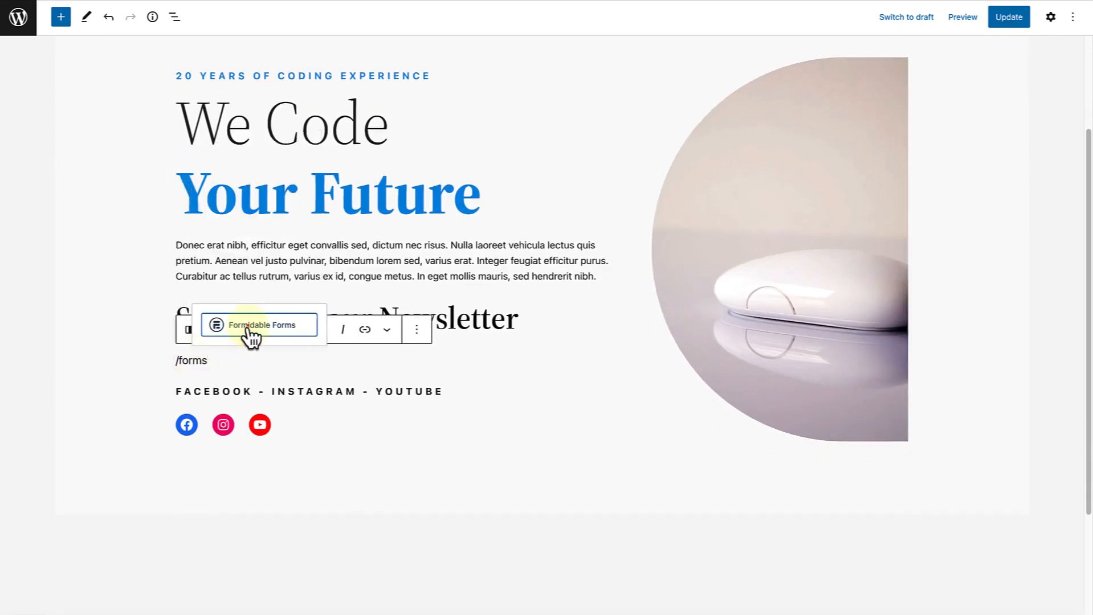
click(393, 477)
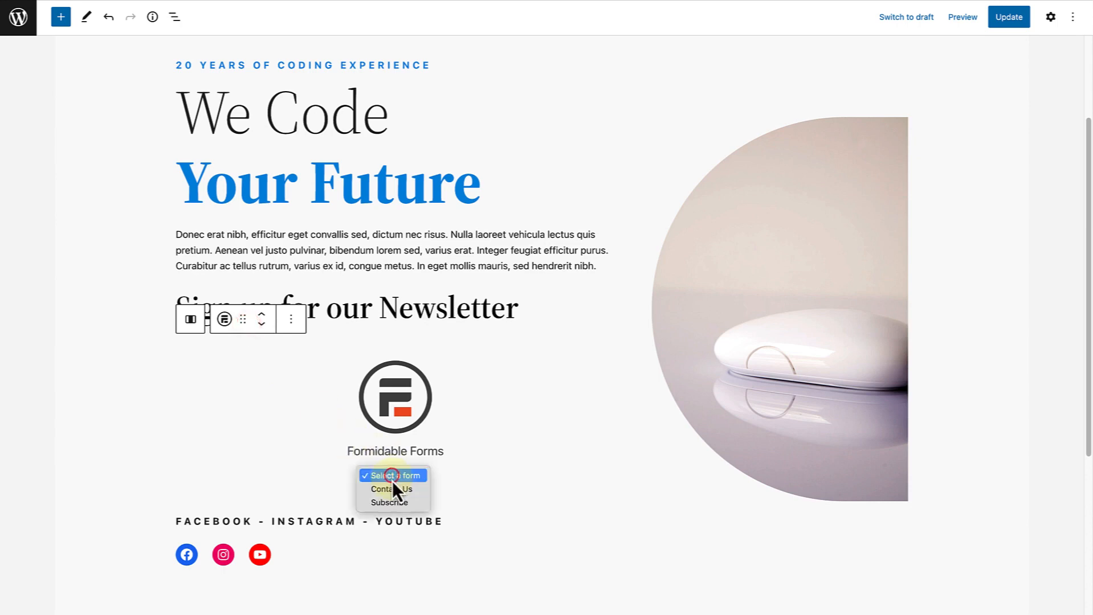
click(390, 503)
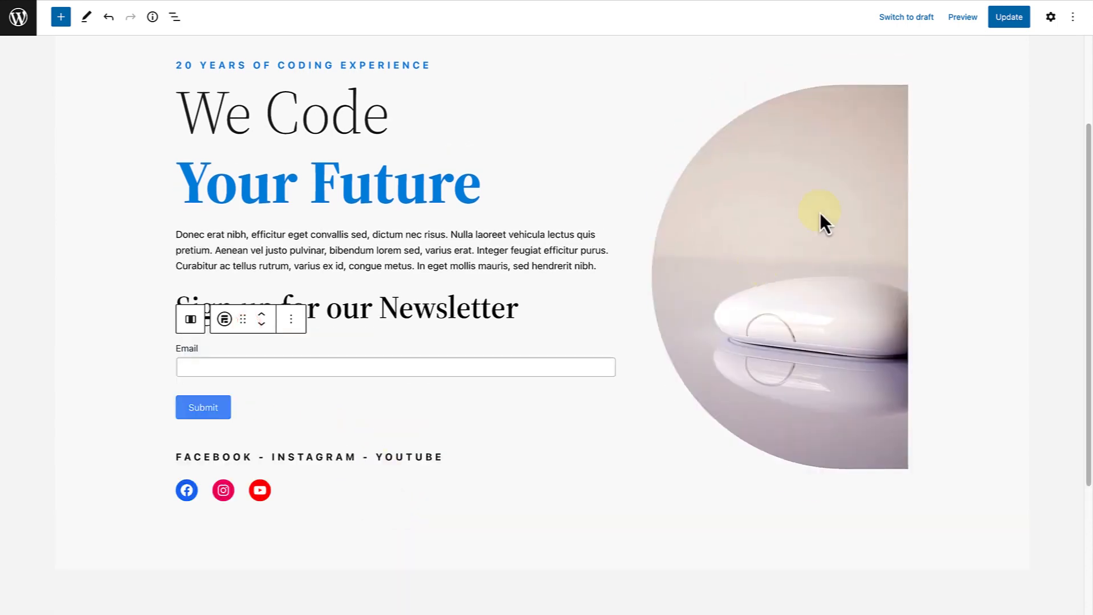
click(965, 21)
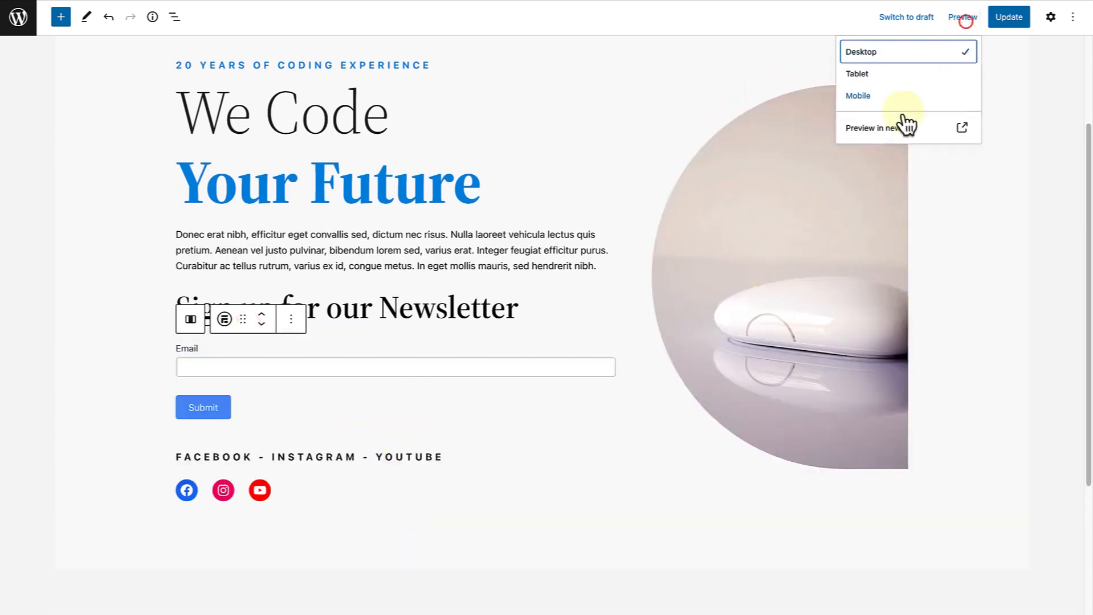
click(888, 133)
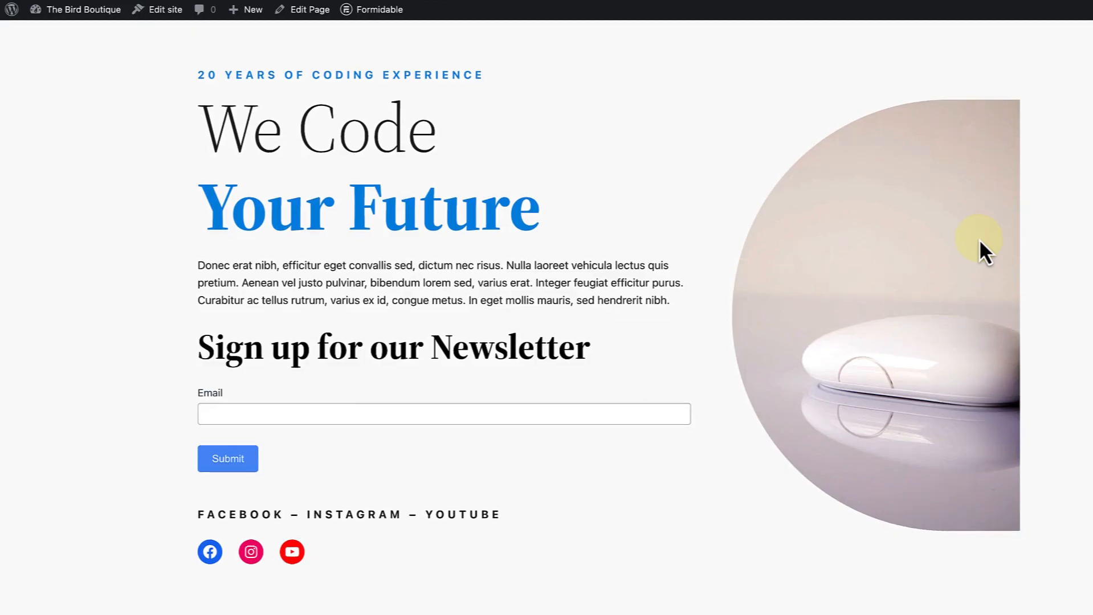